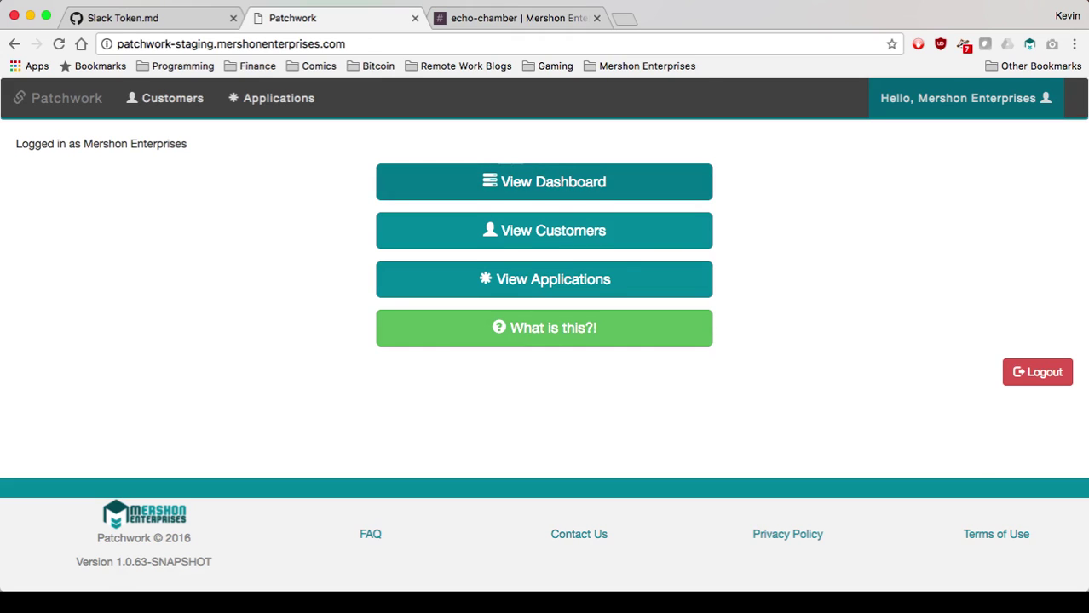
Create the customer 'New Customer', fixing the 'NEw' typo, then view the Applications list.
left_click(543, 181)
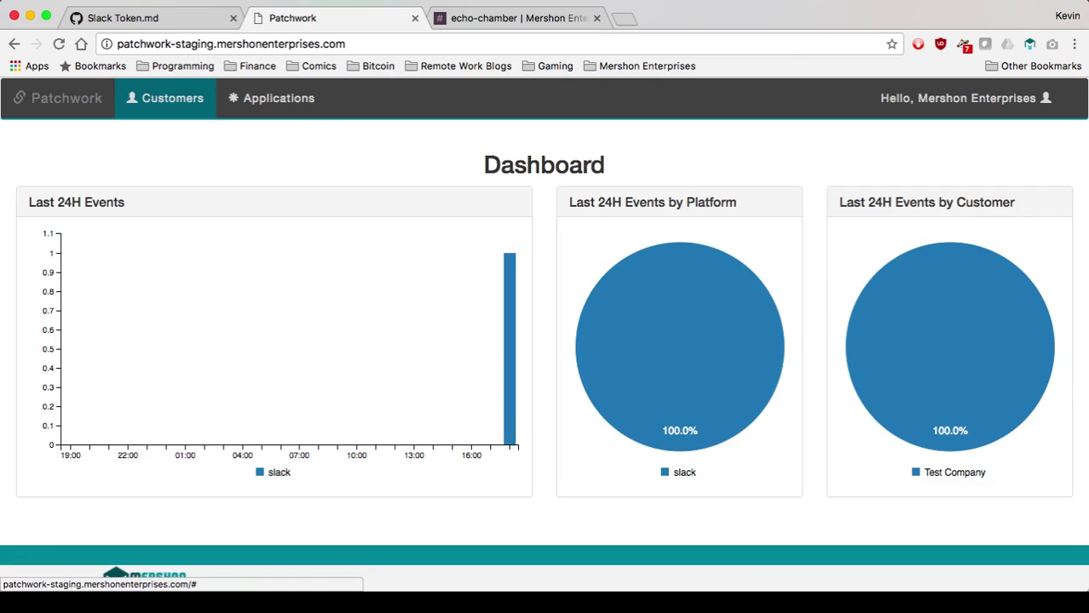
left_click(166, 98)
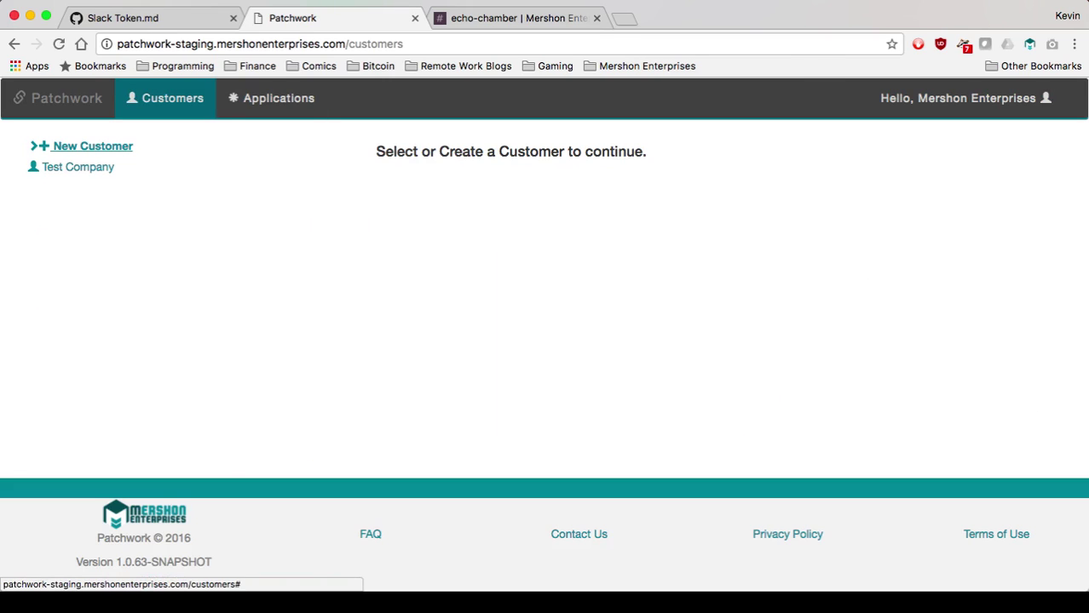
left_click(93, 146)
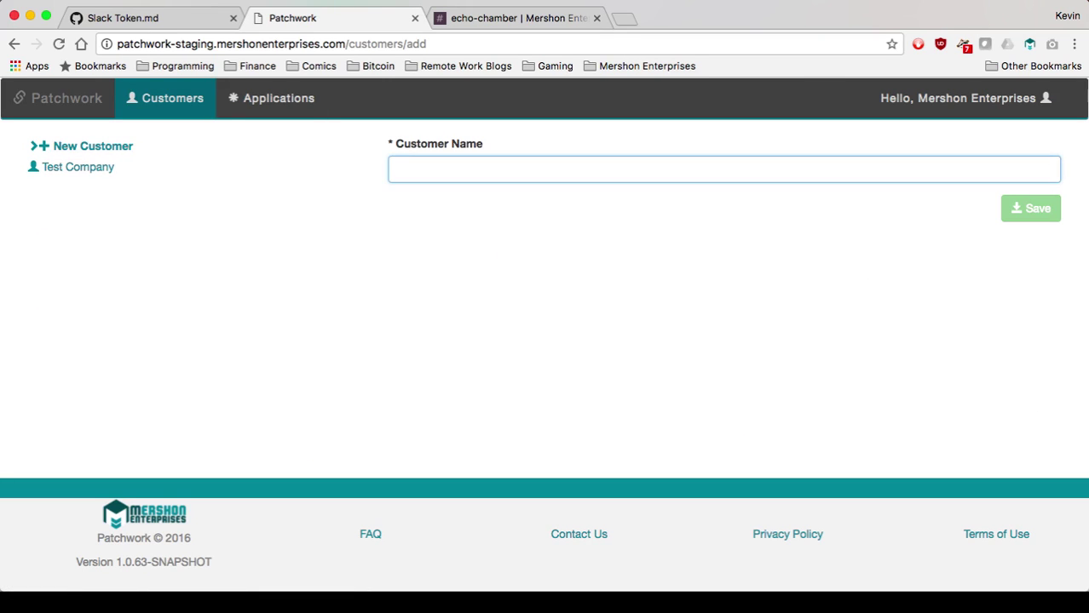
type("NEw Customer")
key("super+Left")
key("alt+shift+Right")
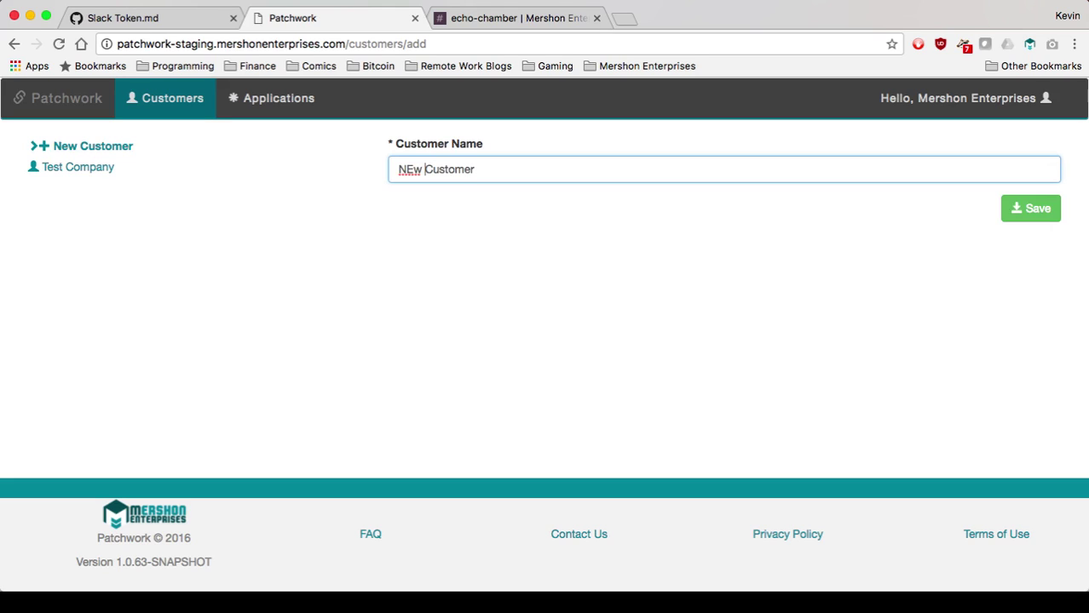
type("New")
key("Return")
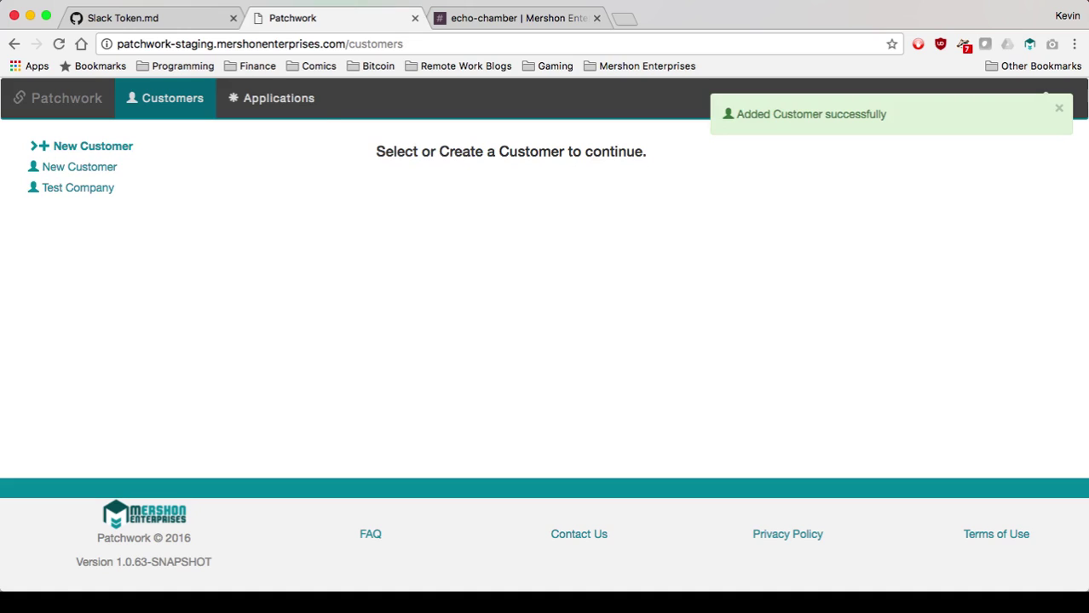
left_click(273, 98)
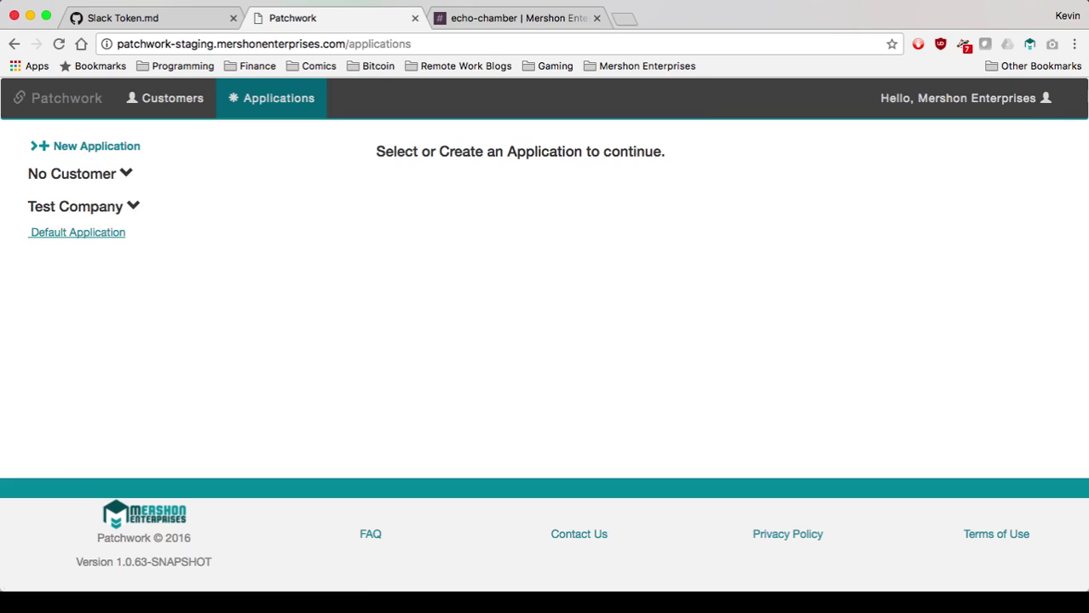
Open Default Application, review its token and JavaScript snippets, then show its Platforms.
left_click(78, 233)
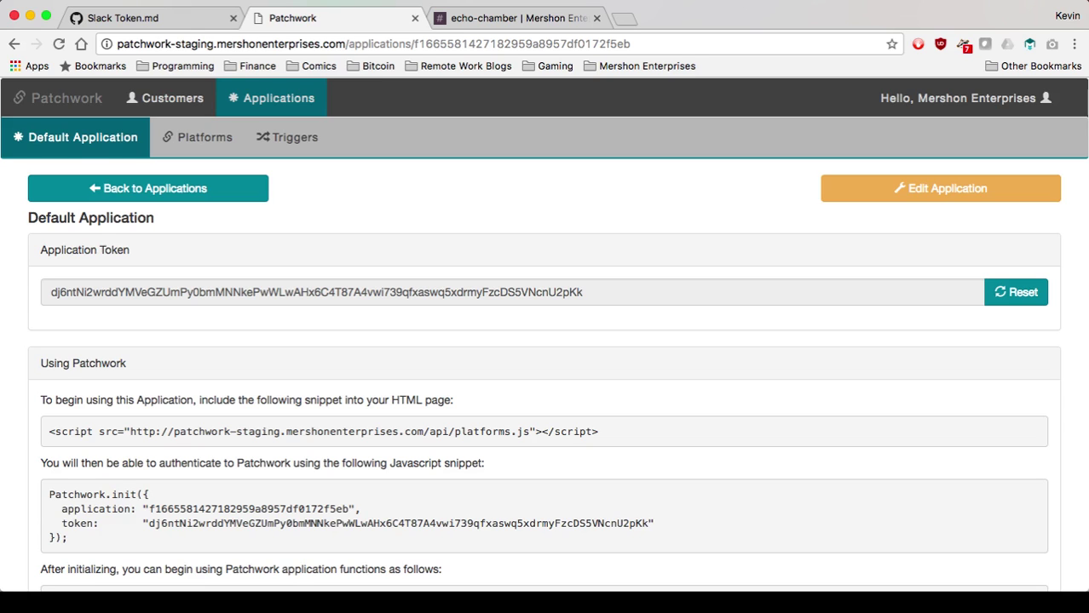
scroll(543, 335, "down", 4)
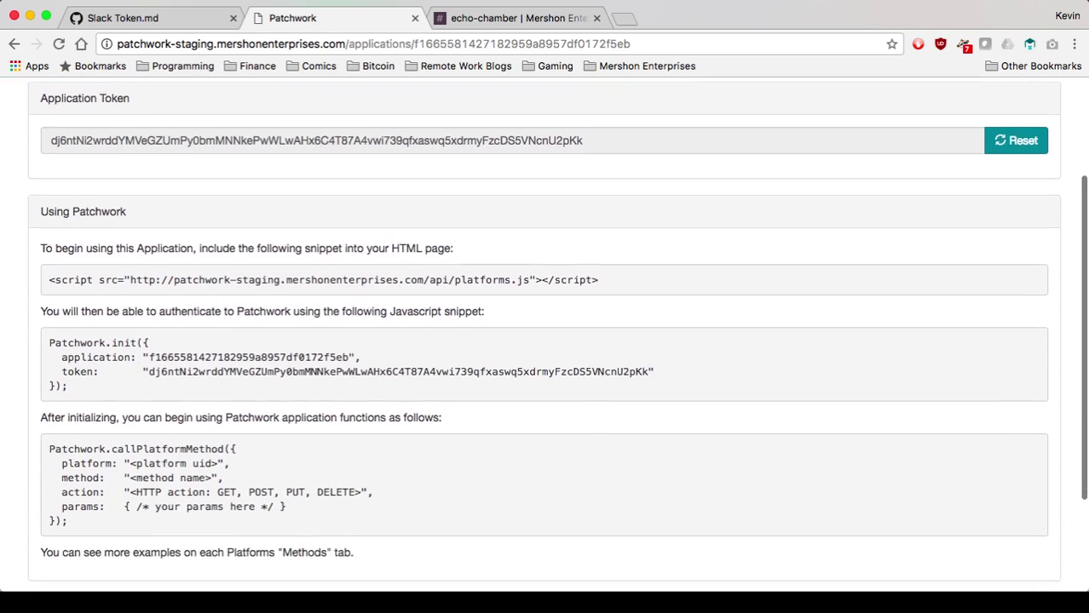
scroll(543, 335, "down", 2)
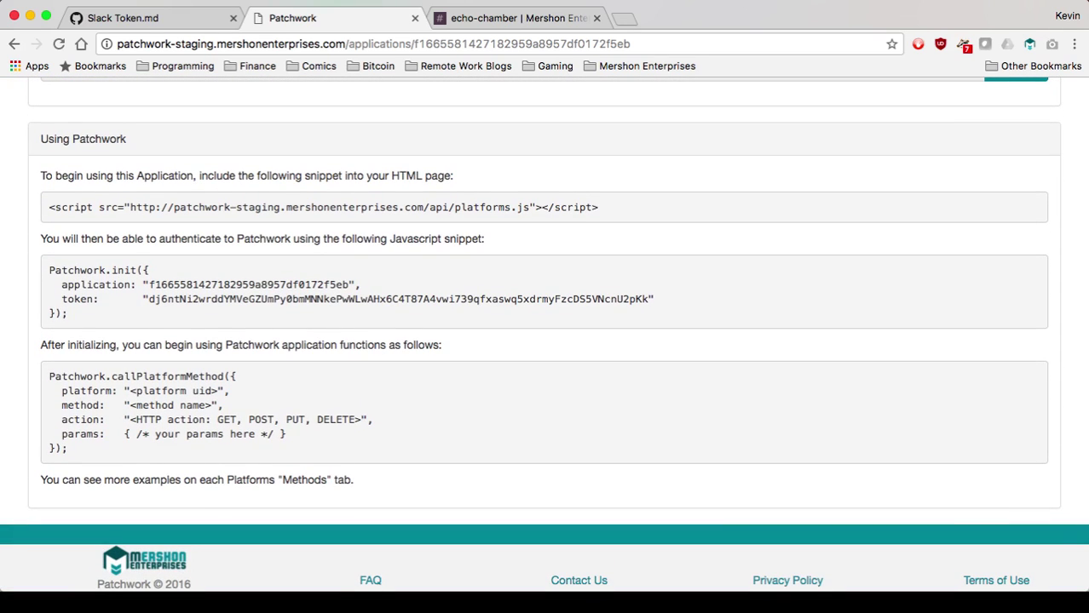
scroll(543, 335, "up", 6)
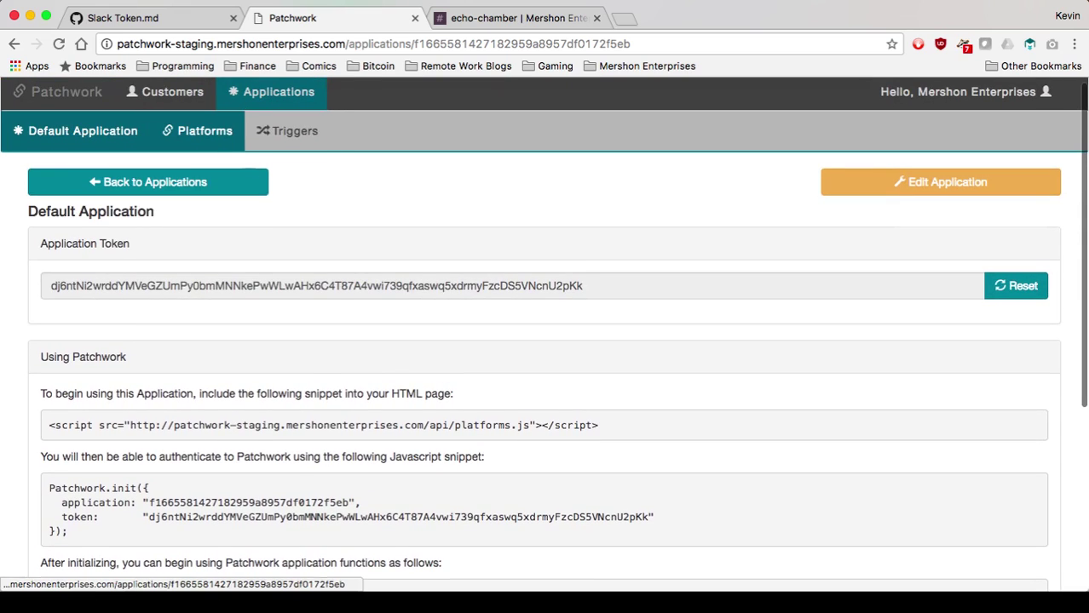
left_click(198, 131)
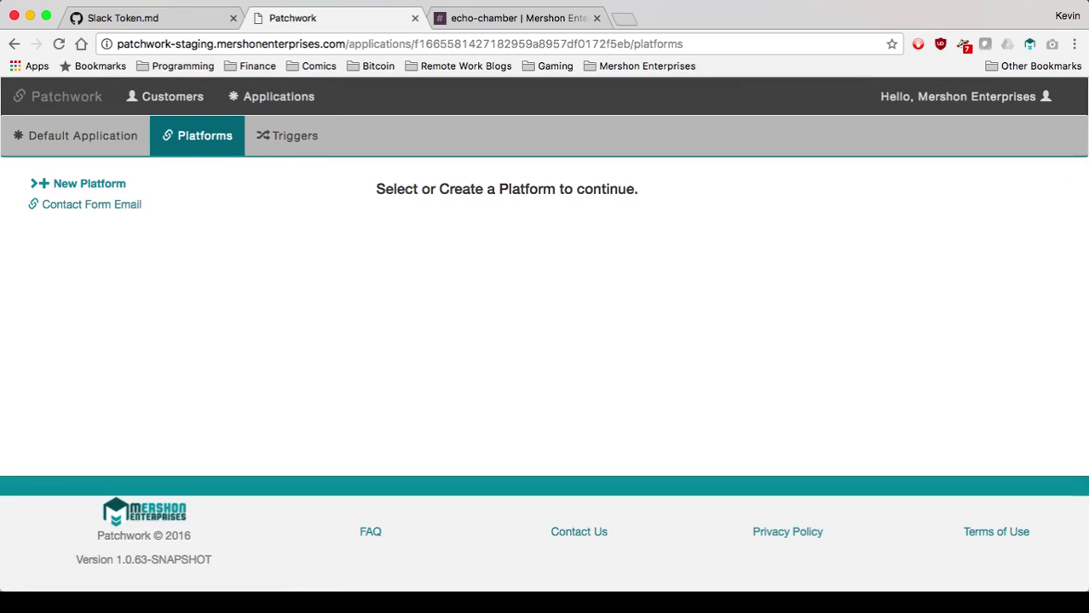
Start a new Slack platform labelled 'Test Slack'.
left_click(89, 184)
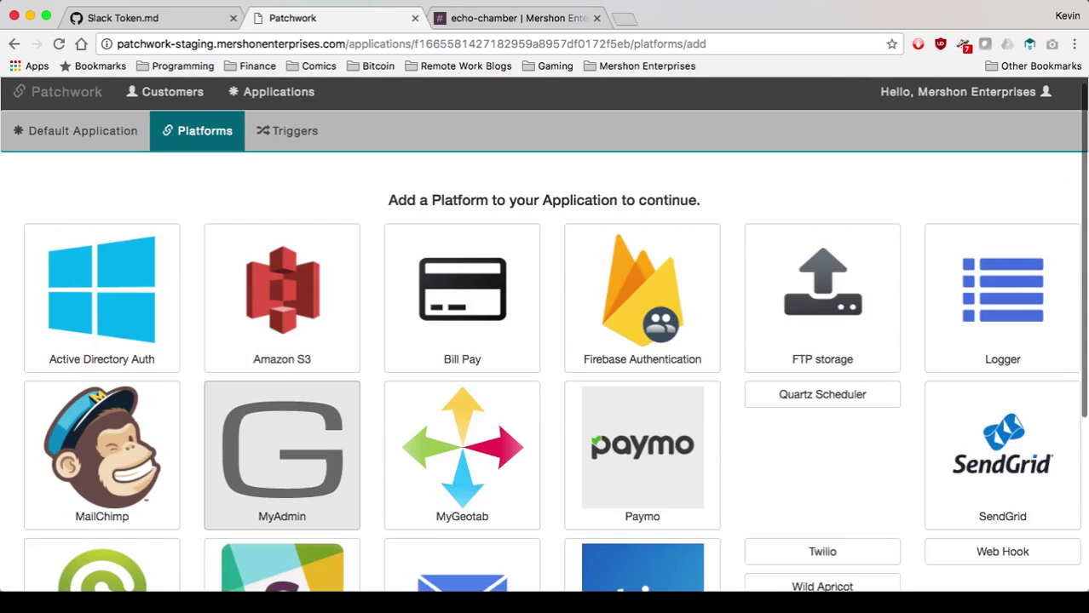
scroll(89, 183, "down", 1)
scroll(282, 439, "down", 5)
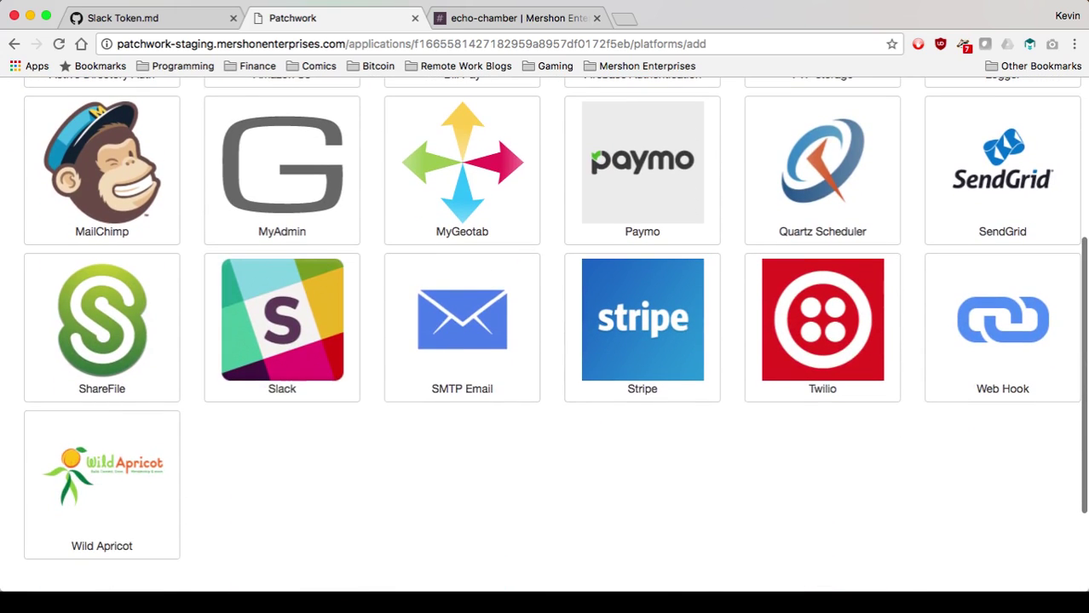
left_click(282, 328)
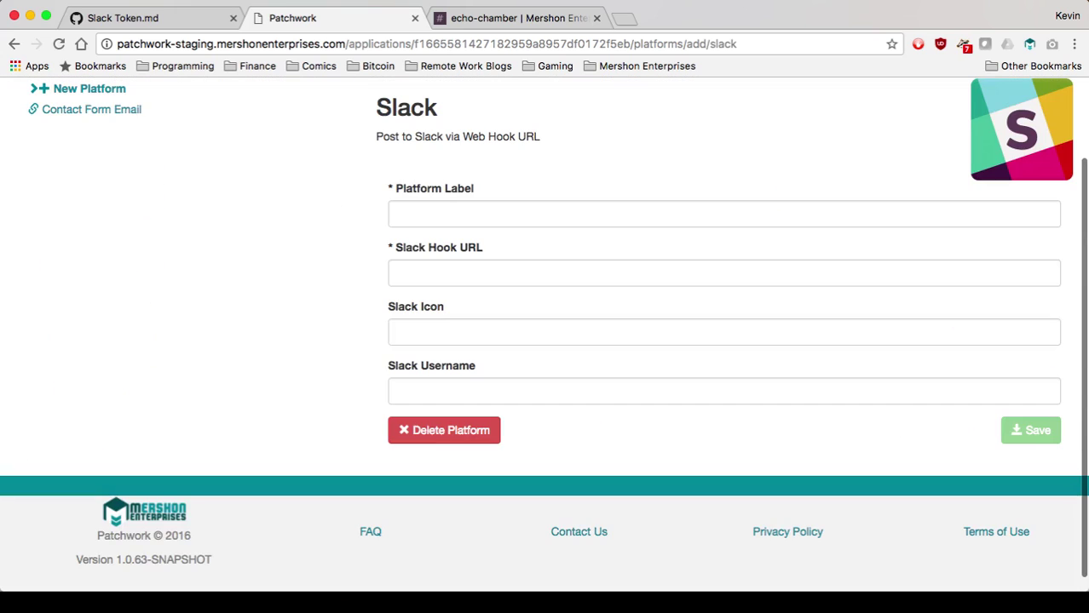
left_click(724, 214)
type("Te")
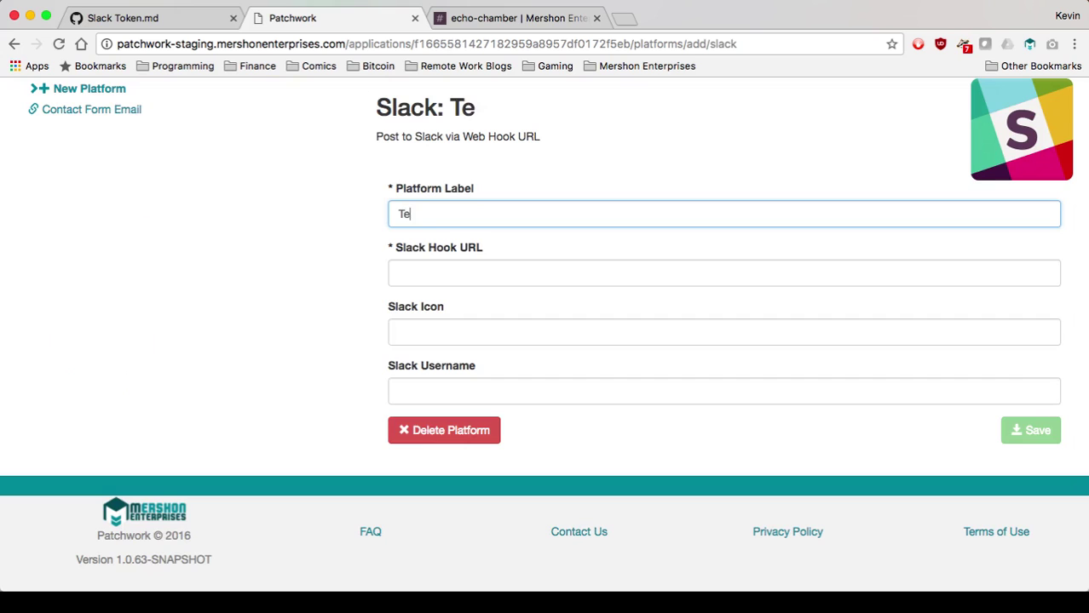
type("st Slack")
key("Tab")
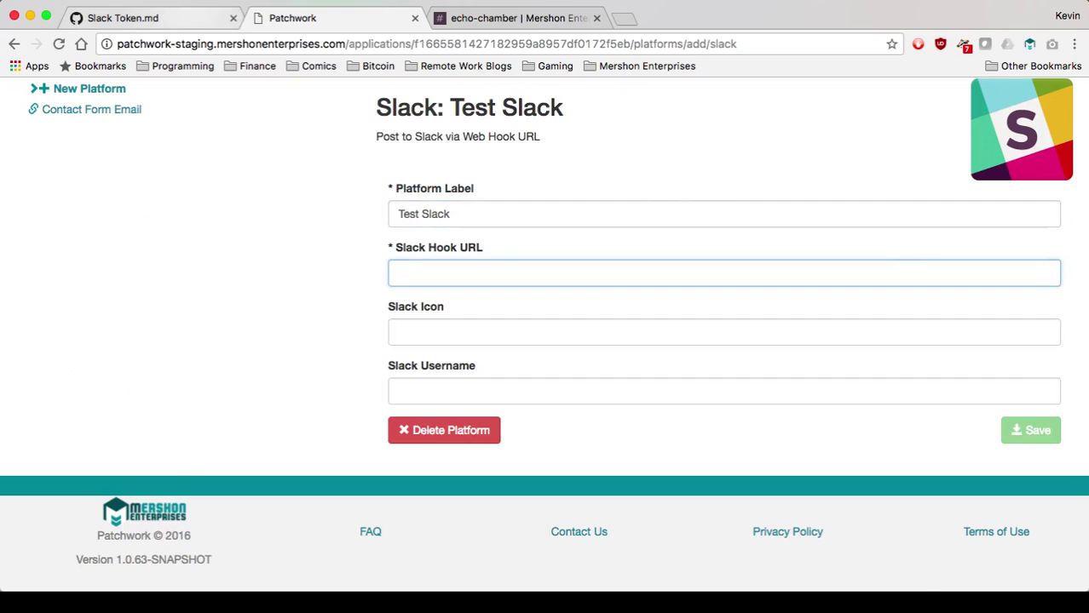
Paste the Slack webhook URL from the gist, set icon :bomb: and username 'Patchwork Test', and save.
left_click(171, 18)
triple_click(471, 357)
key("ctrl+c")
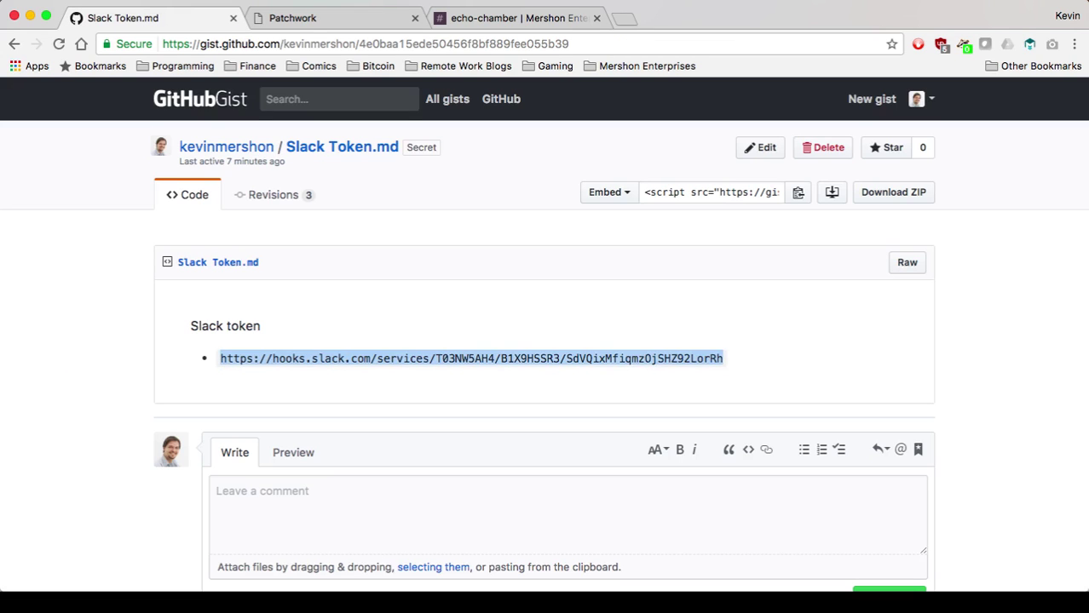
key("ctrl+Tab")
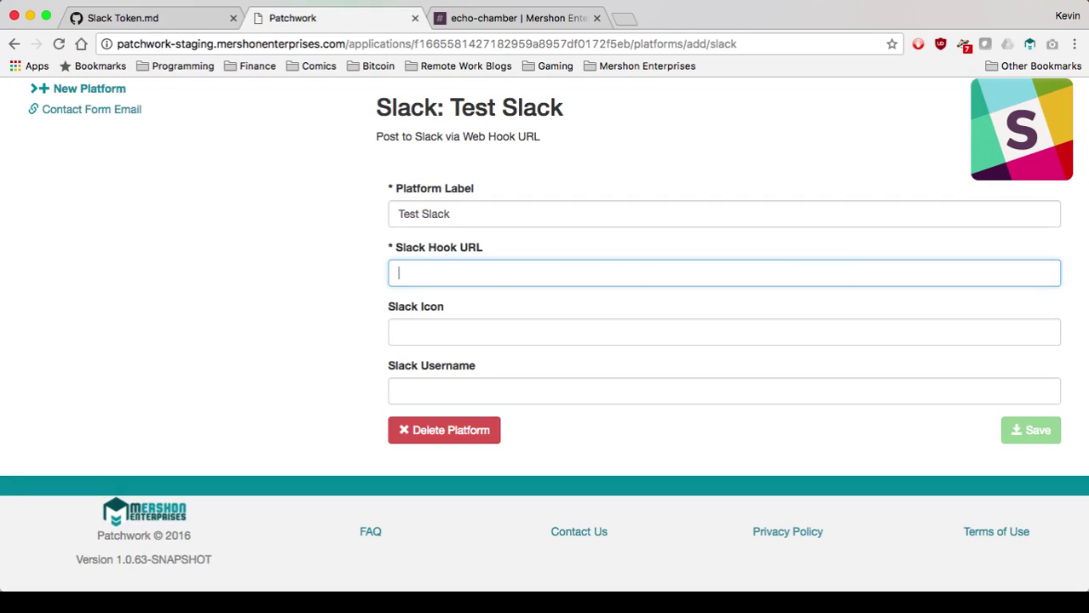
key("ctrl+v")
key("Tab")
type(":bomb:")
key("Tab")
type("Pat")
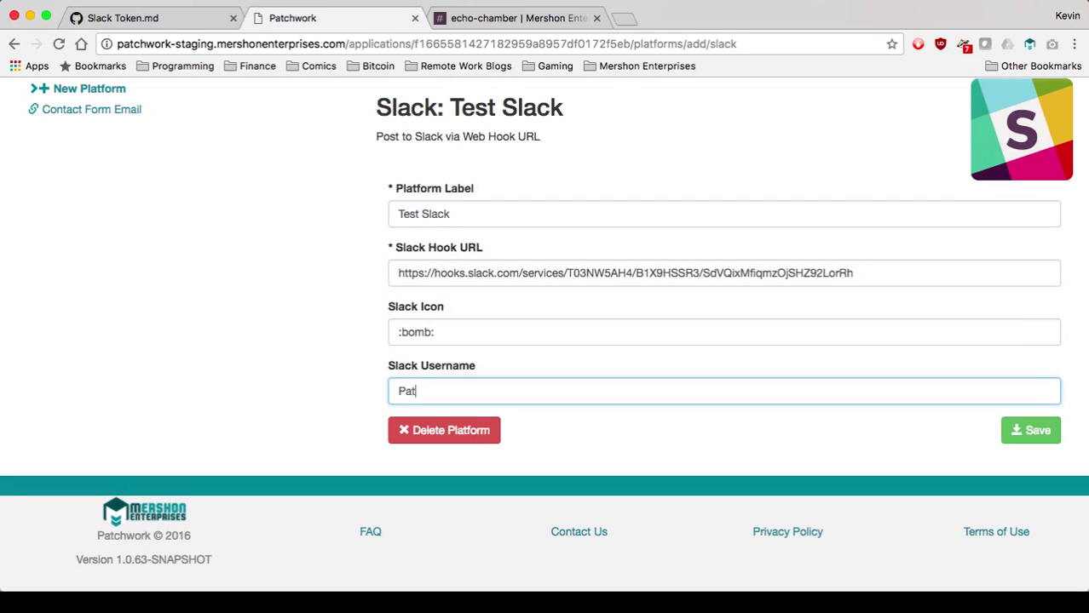
type("chwork Test")
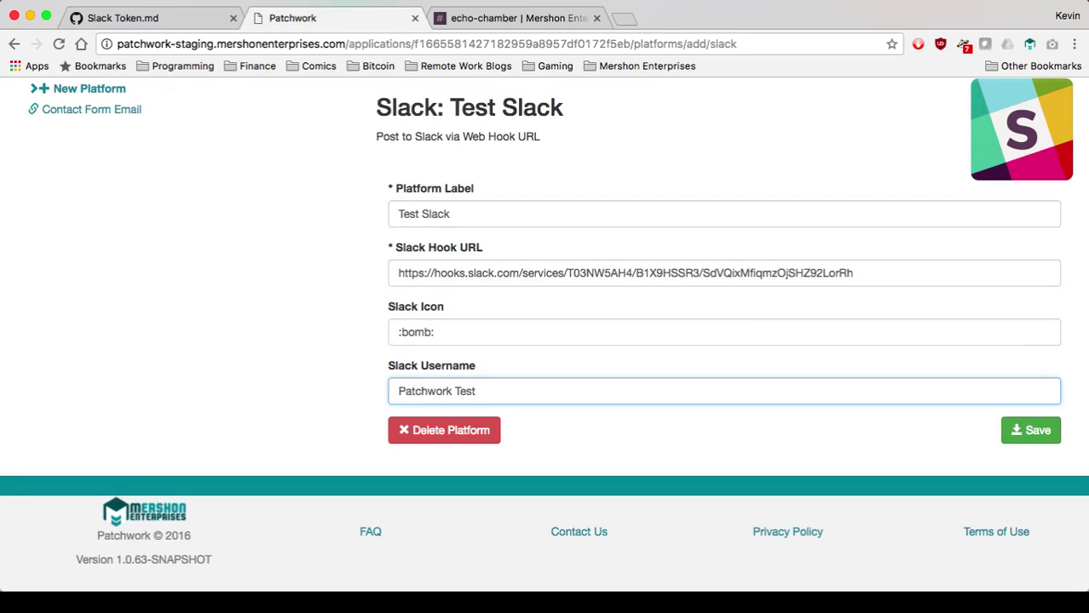
key("Return")
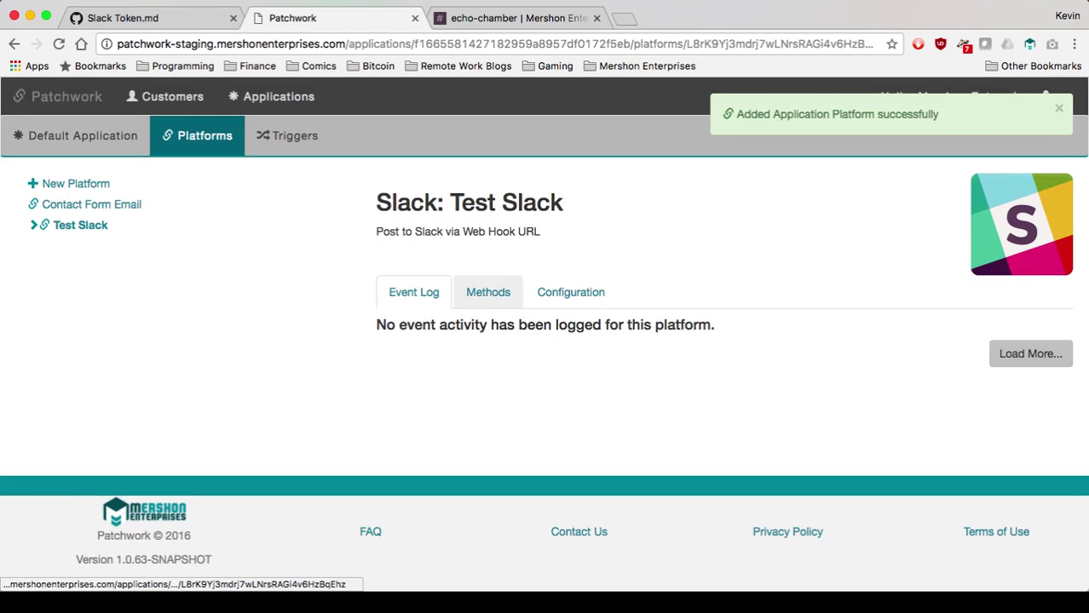
Open Test Slack's methods and copy the JavaScript post snippet.
left_click(570, 293)
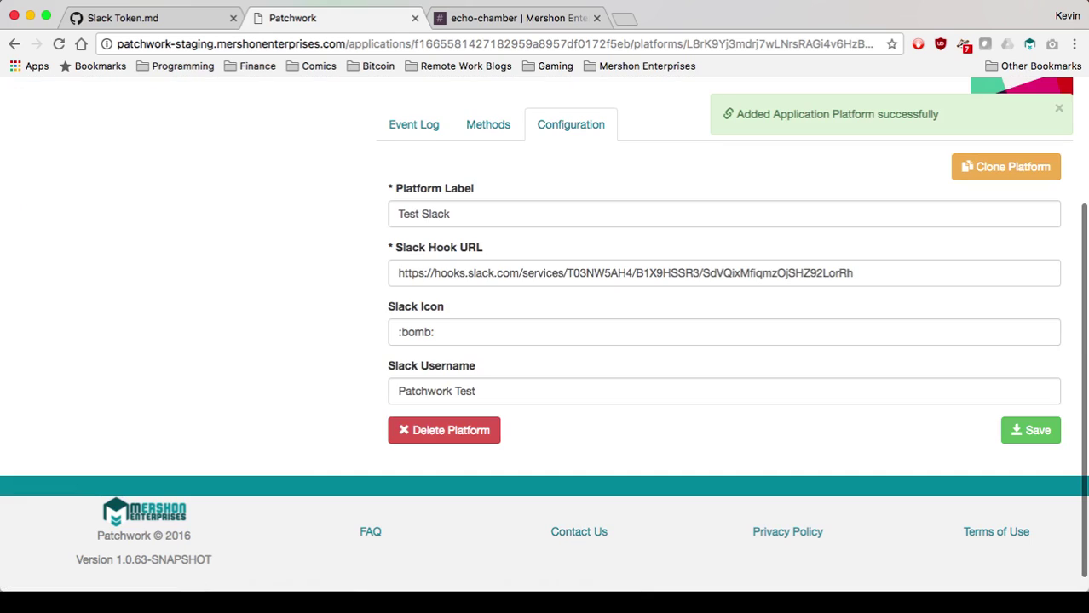
left_click(487, 125)
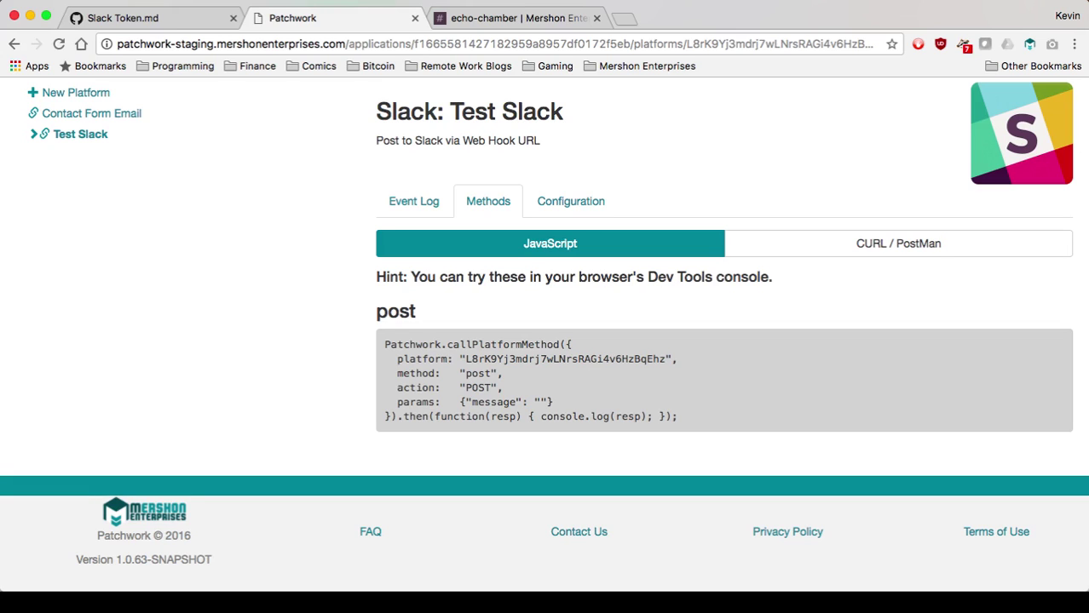
left_click(91, 114)
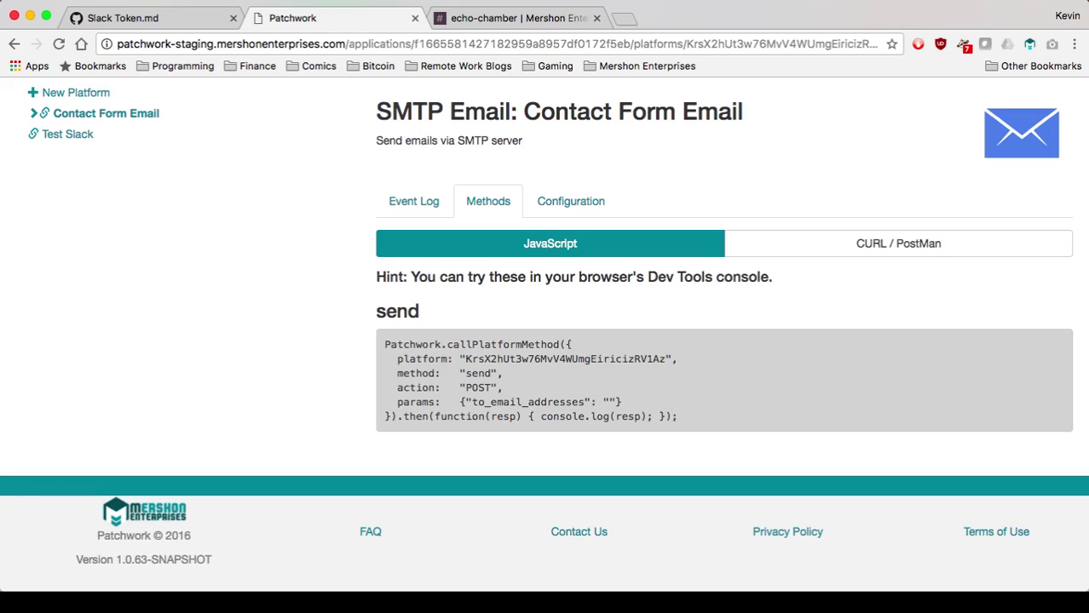
left_click(67, 133)
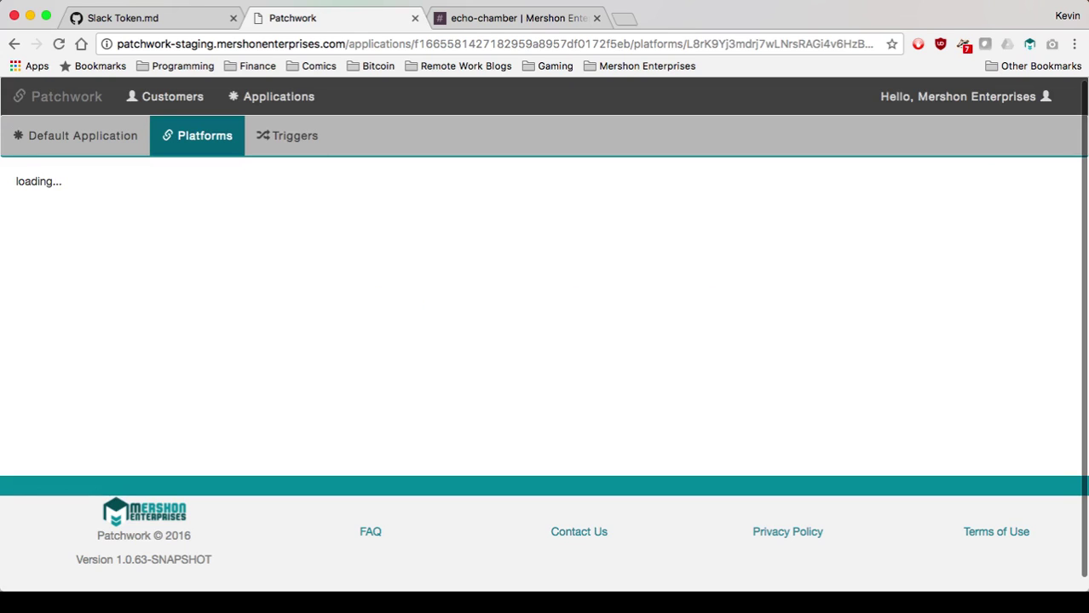
left_click(489, 292)
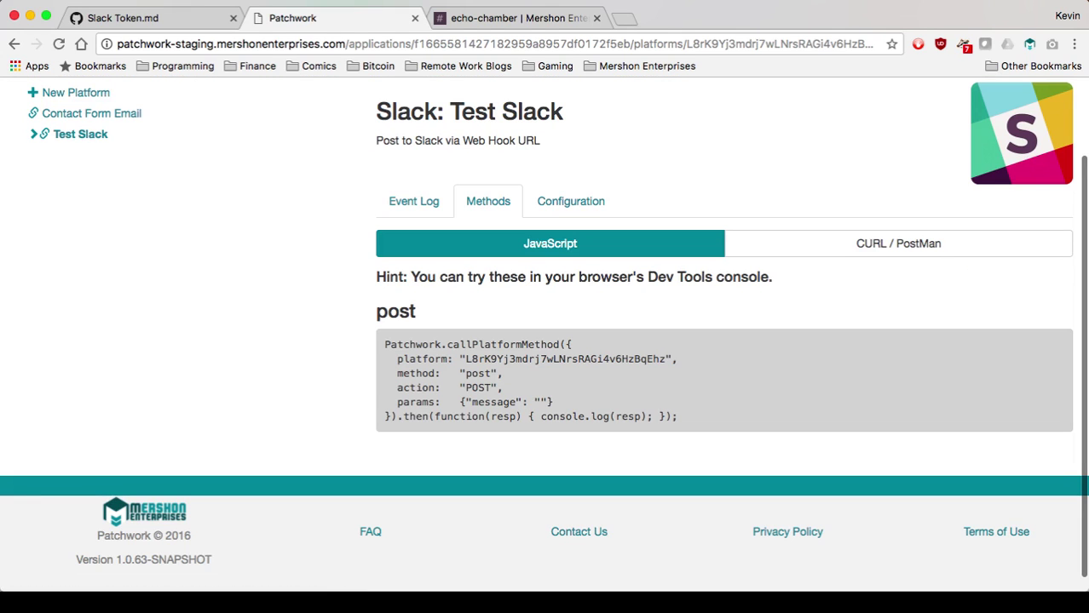
left_click_drag(680, 418, 384, 344)
key("super+c")
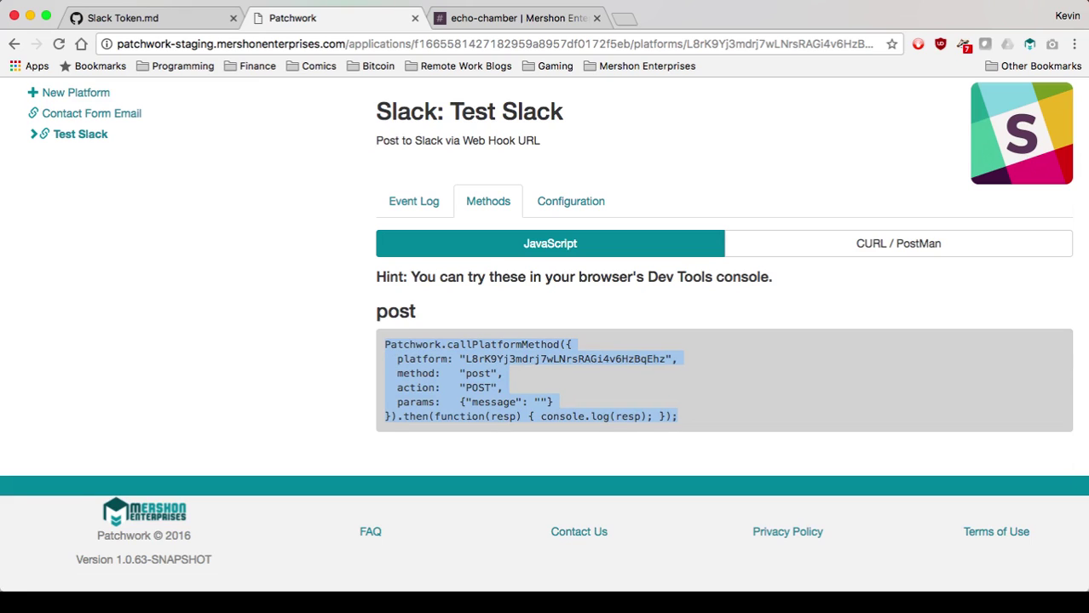
Check the post method's CURL / PostMan request URL, then switch back to JavaScript.
left_click(614, 309)
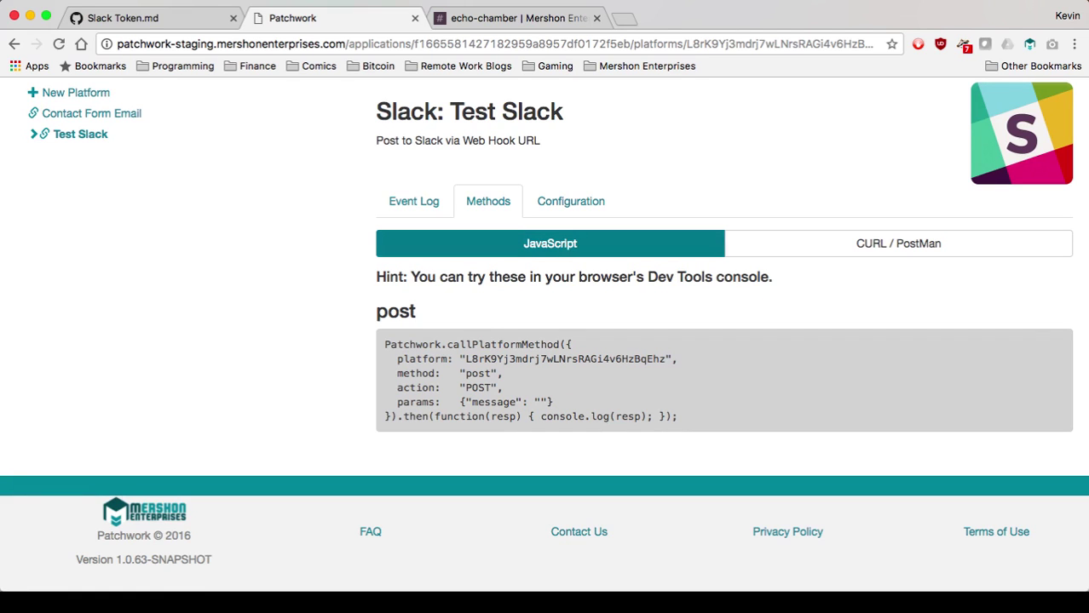
left_click(898, 244)
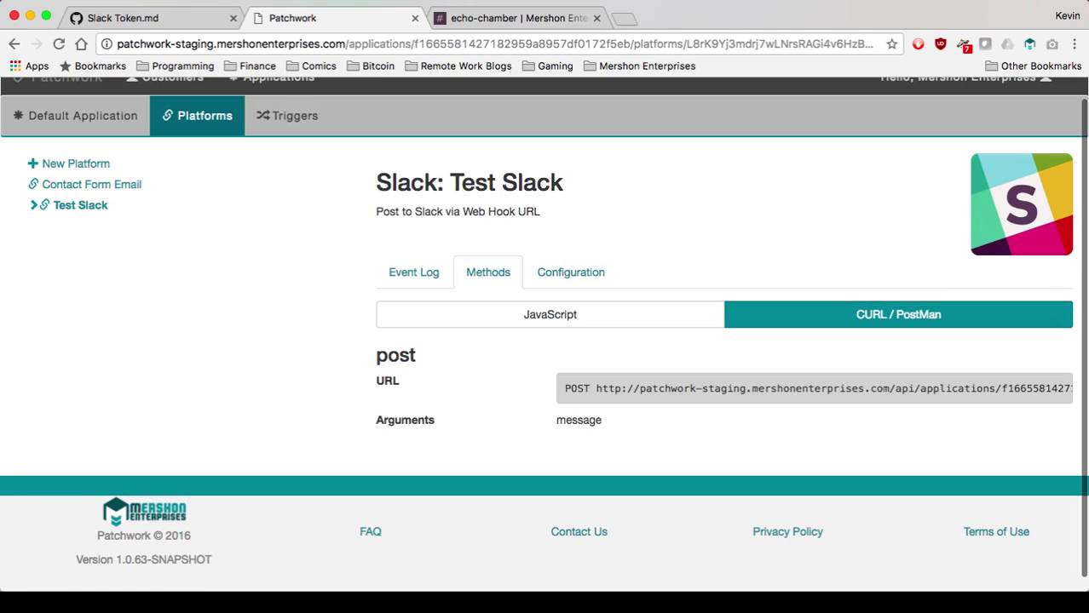
left_click_drag(596, 389, 1072, 389)
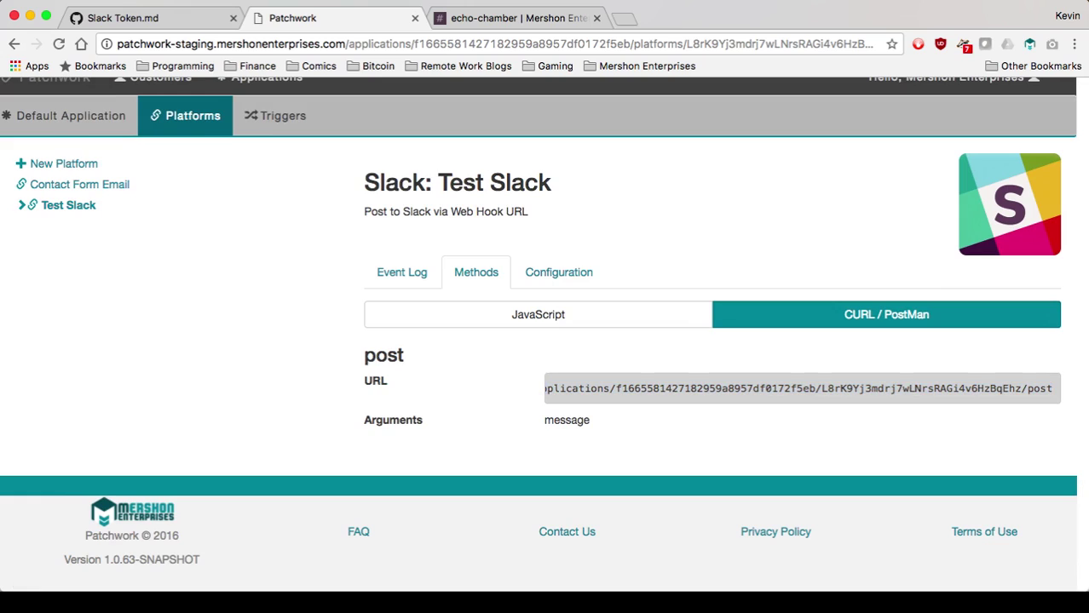
left_click(537, 315)
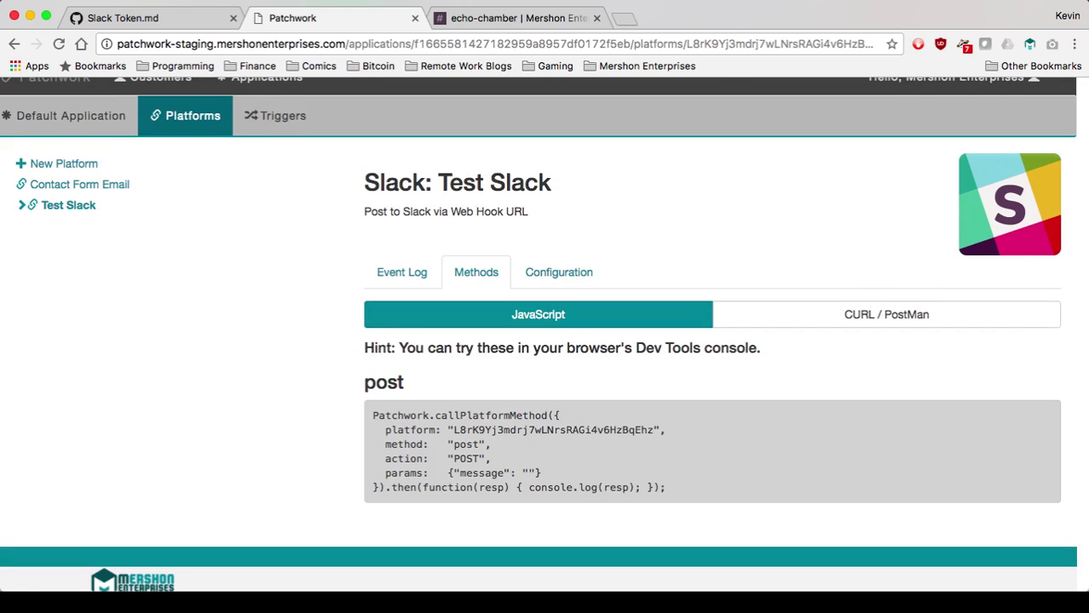
Run the pasted post snippet with message 'Hello world!' in the console and confirm it in #echo-chamber.
key("super+alt+j")
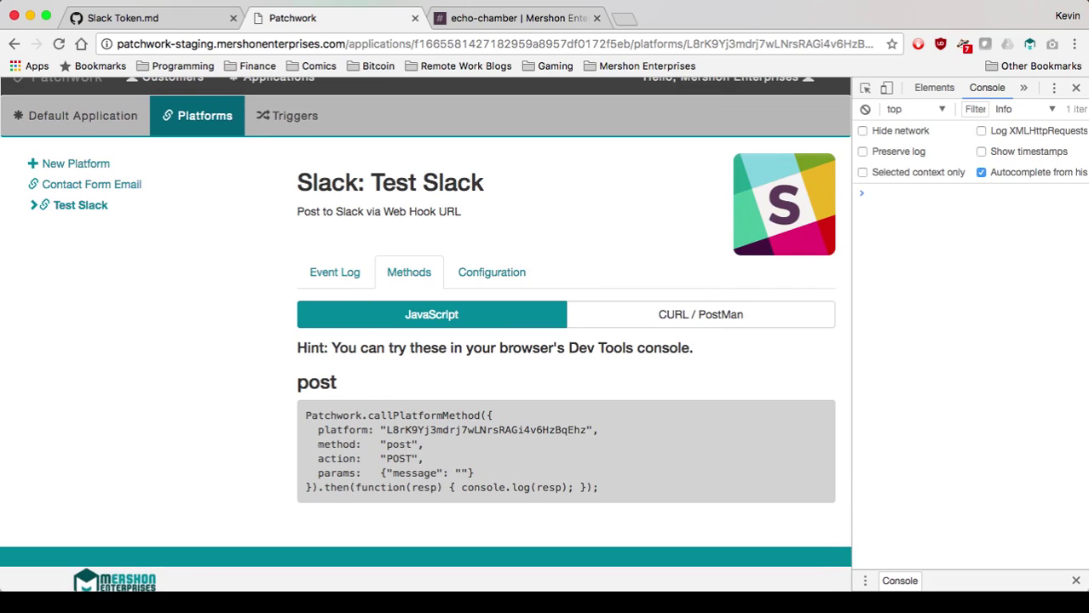
key("super+v")
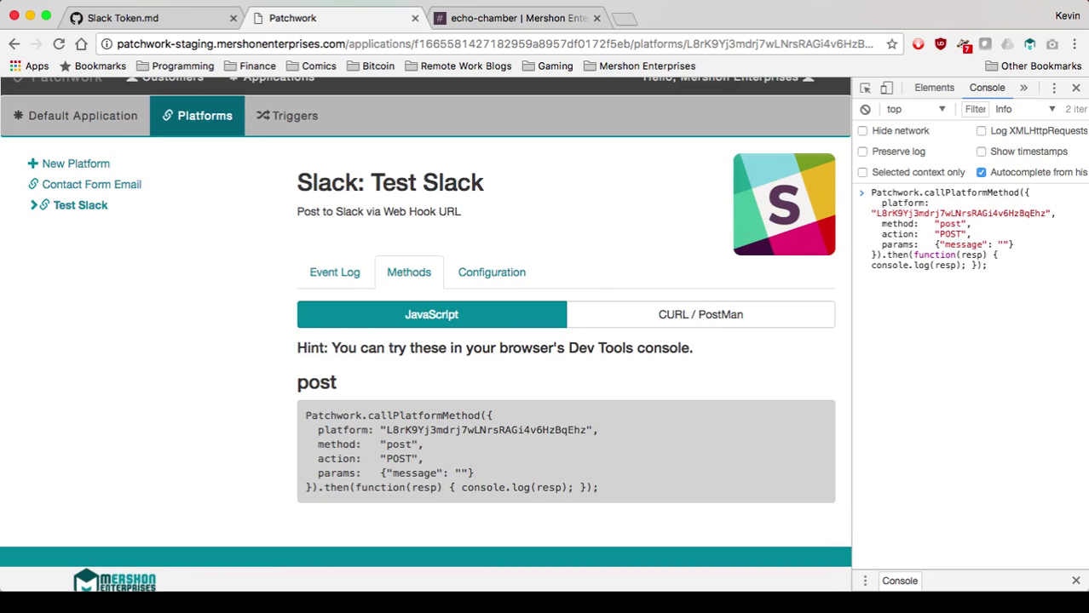
type("Hello world!")
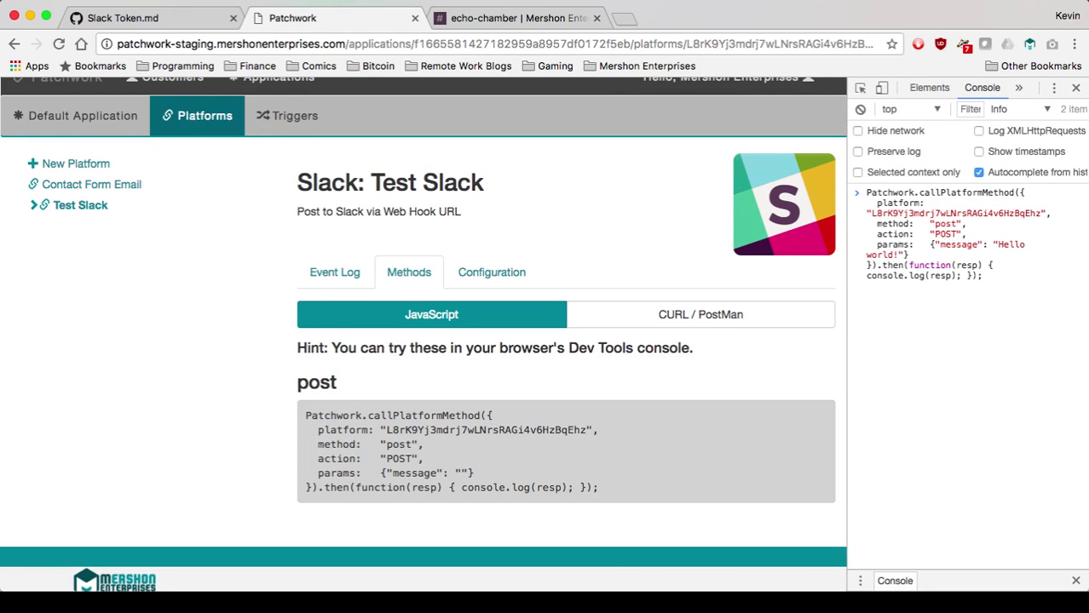
left_click_drag(851, 341, 634, 341)
key("Return")
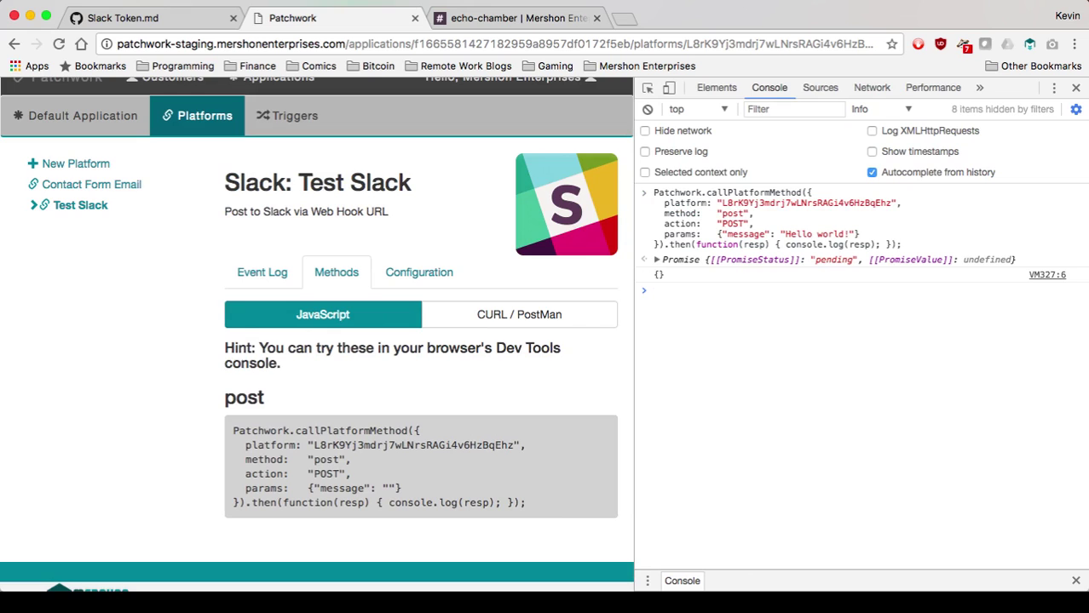
left_click(518, 18)
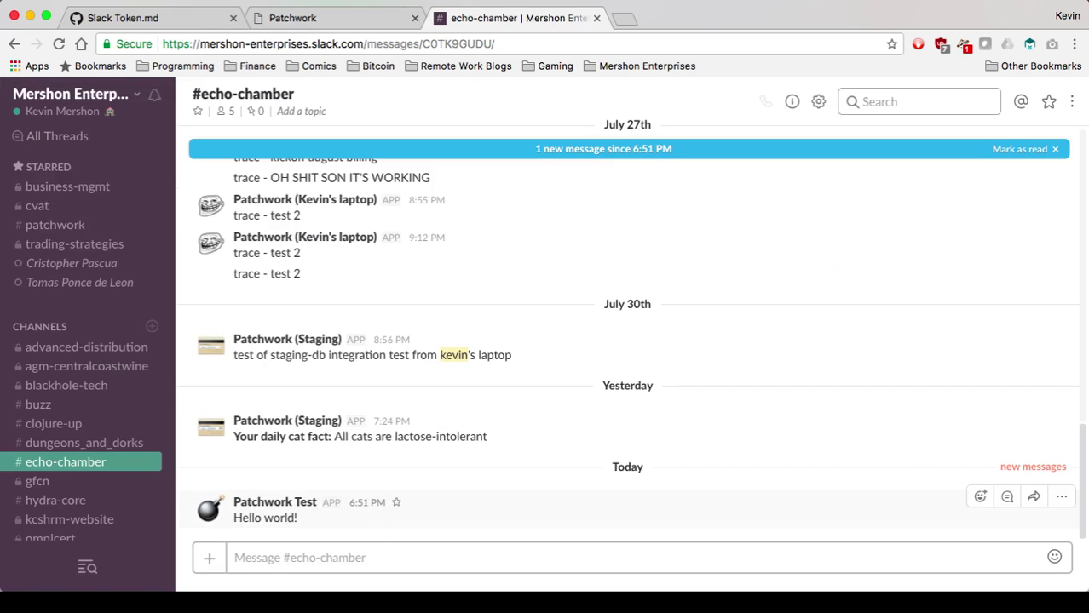
left_click_drag(297, 518, 235, 502)
Verify Test Slack's Event Log shows the 'Hello world!' POST, then go to Triggers.
left_click(292, 18)
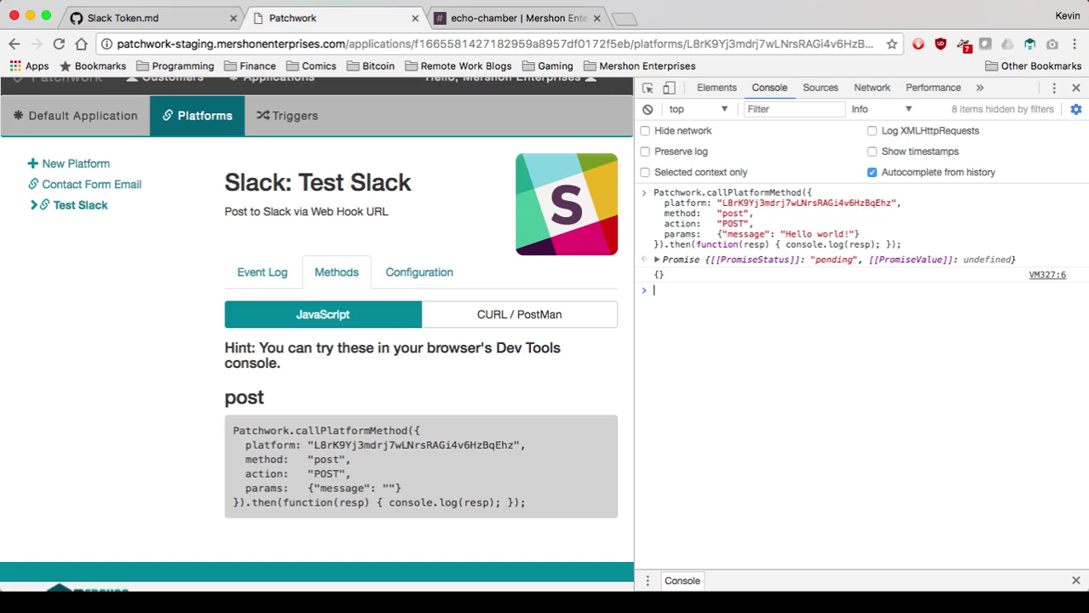
left_click(86, 185)
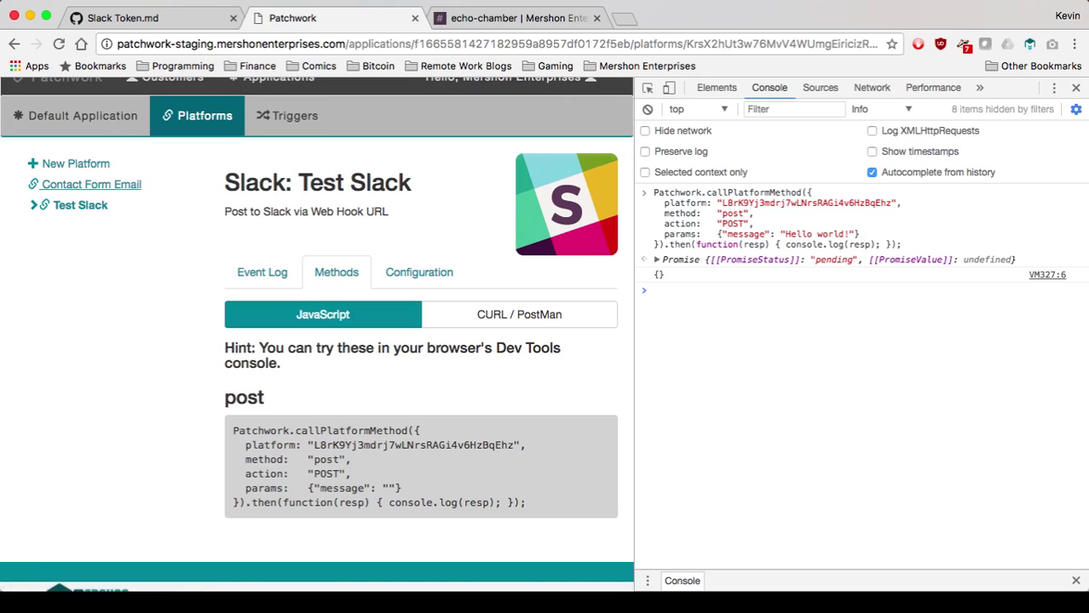
left_click(80, 224)
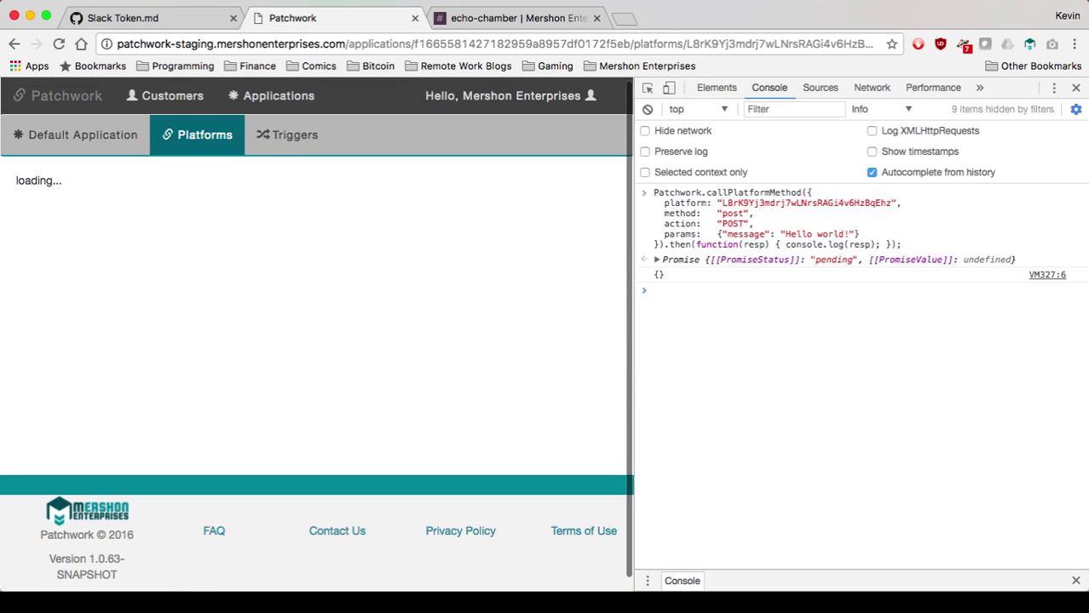
left_click(595, 350)
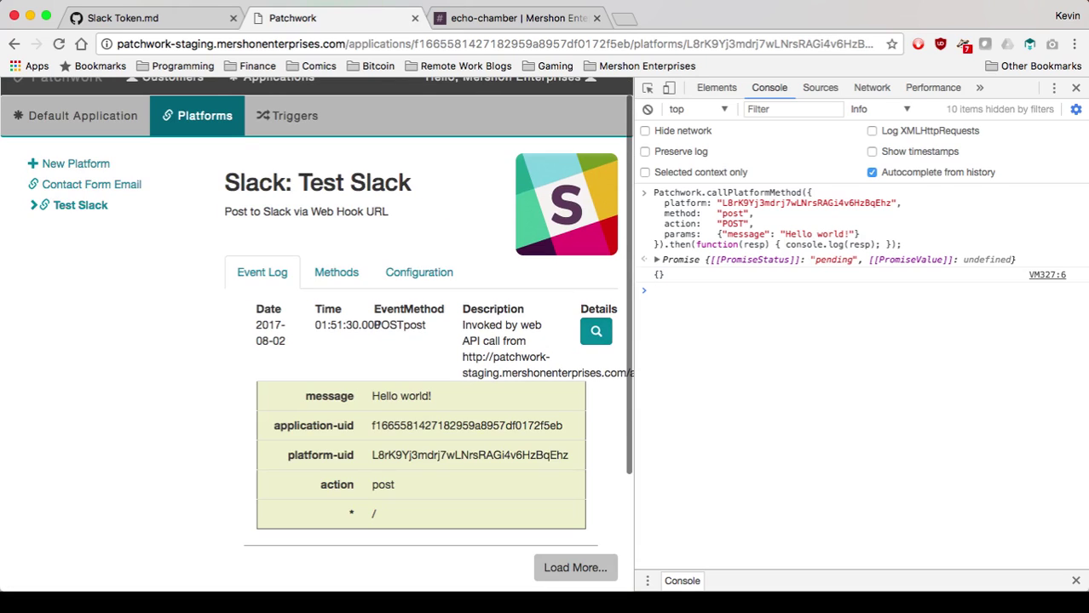
key("super+alt+i")
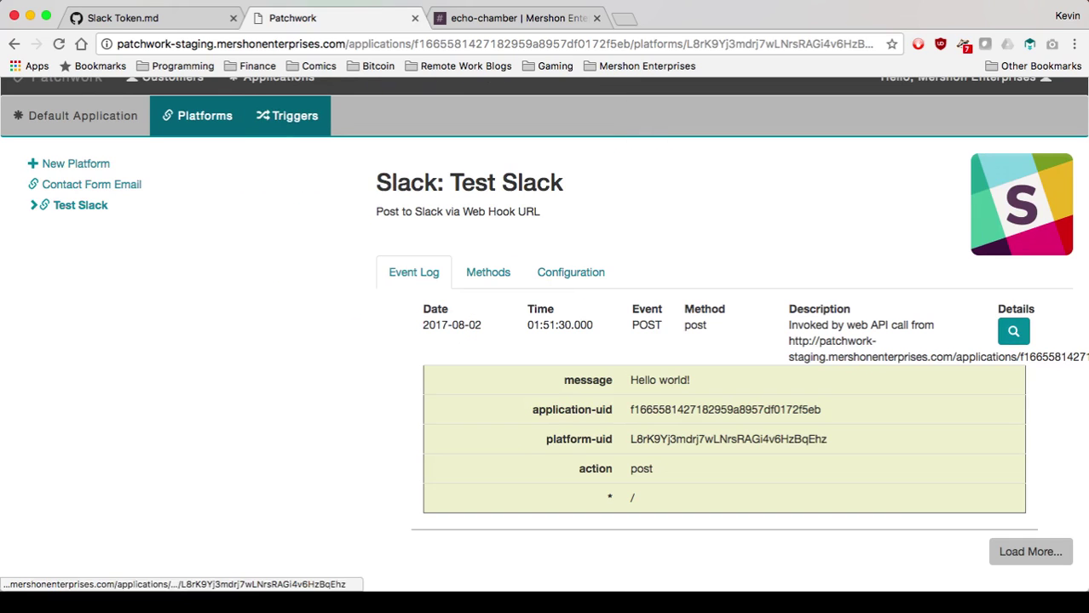
left_click(287, 115)
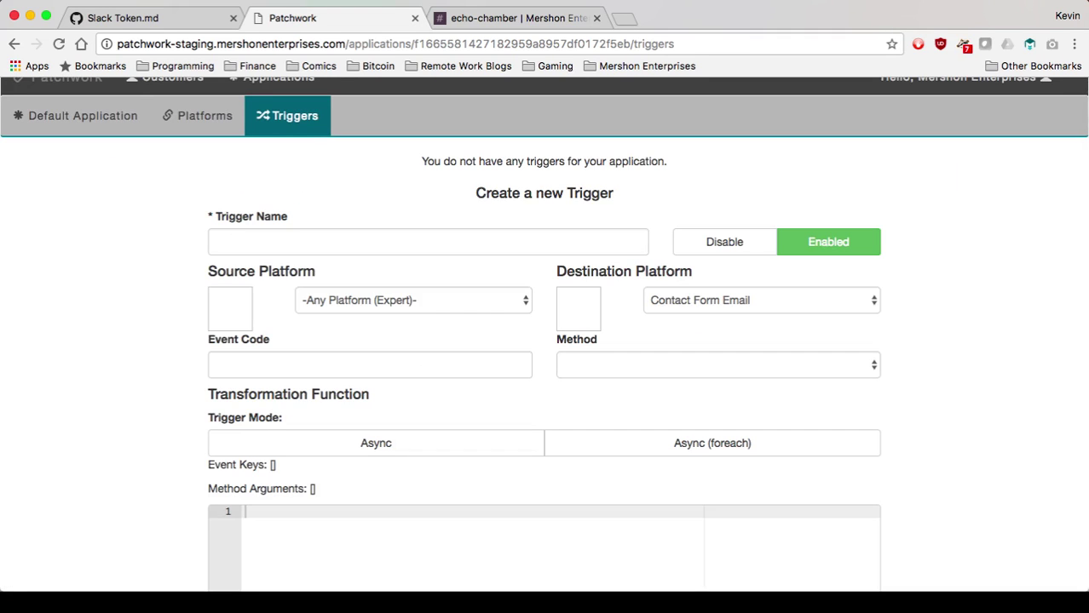
Name the trigger 'New Trigger' with Contact Form Email as source and Test Slack as destination.
left_click(426, 242)
type("New Trigger")
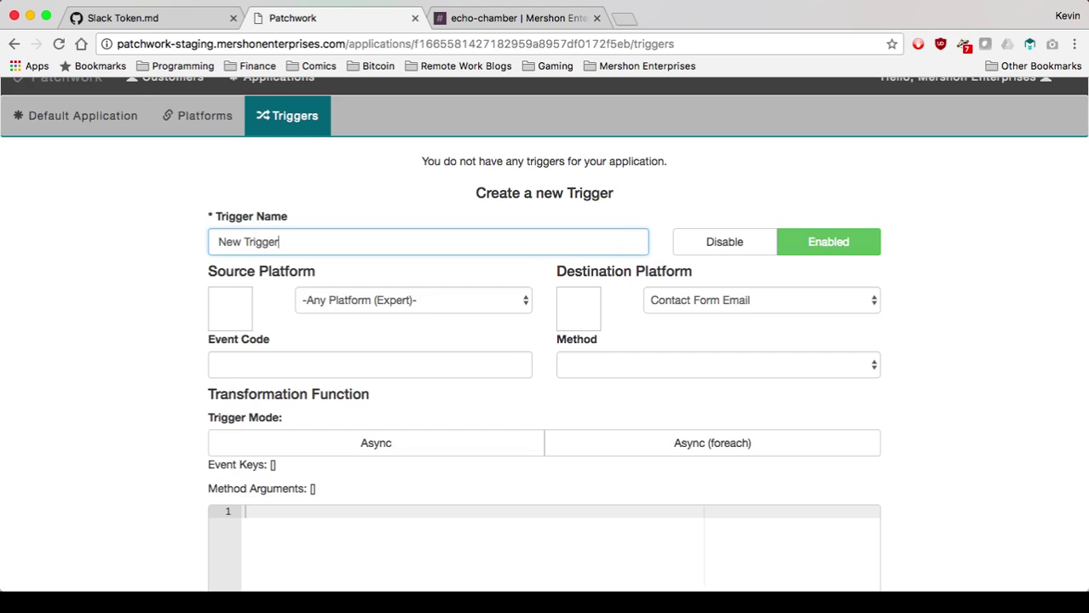
left_click(413, 300)
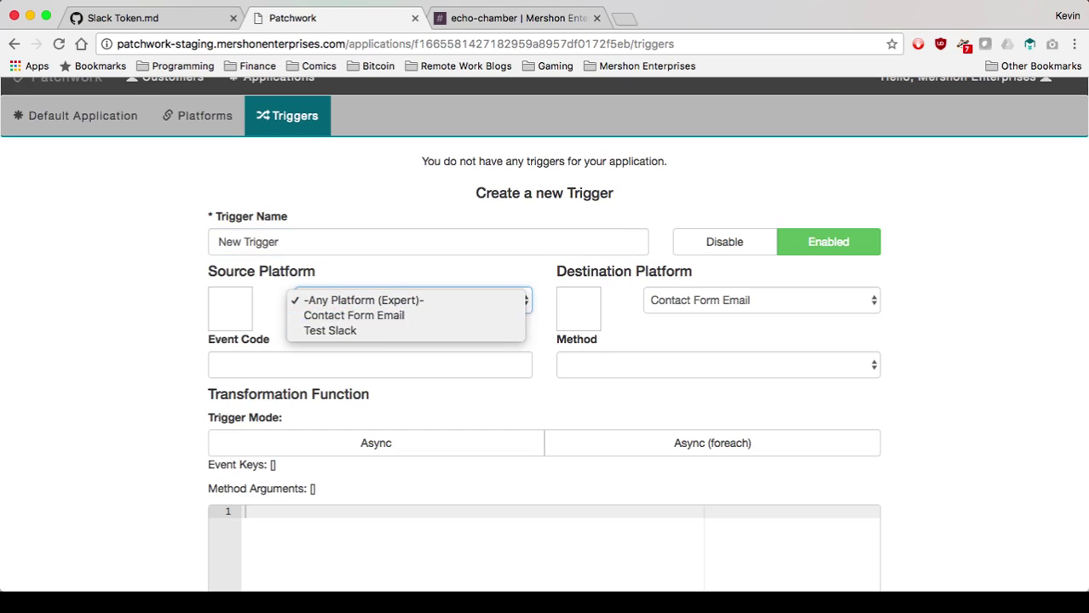
left_click(357, 314)
left_click(761, 300)
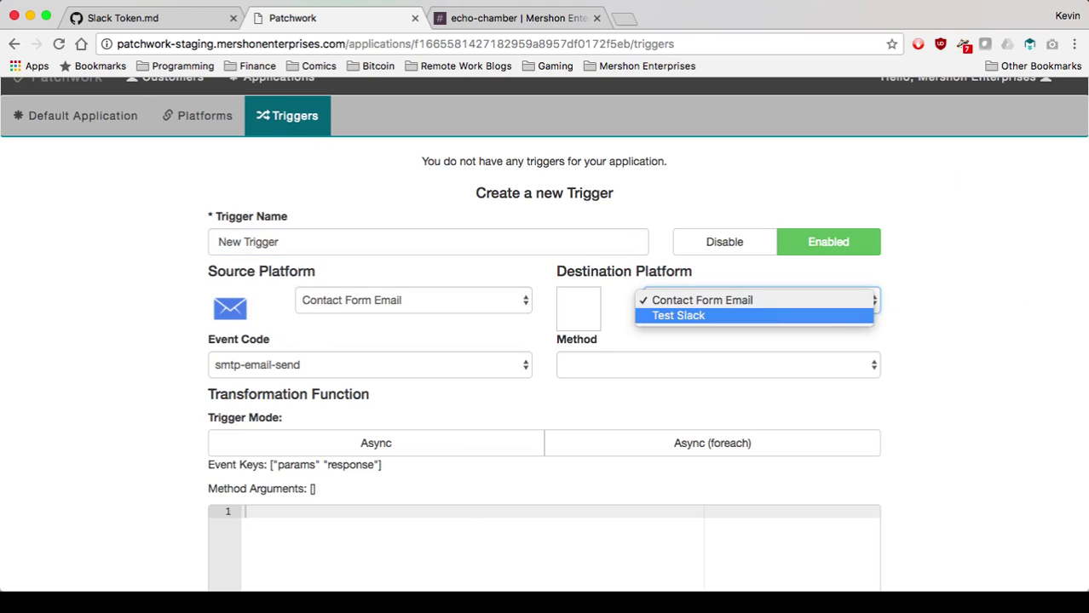
left_click(682, 315)
scroll(545, 340, "down", 5)
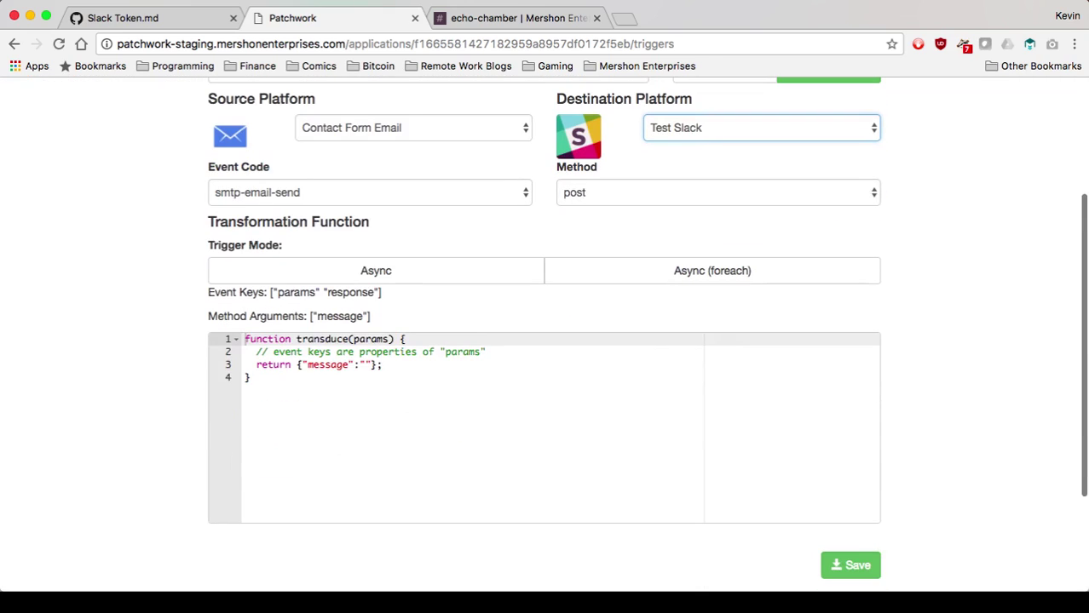
key("ctrl+a")
Make the transduce function return "Contact email was sent by " + params.name.
left_click(365, 364)
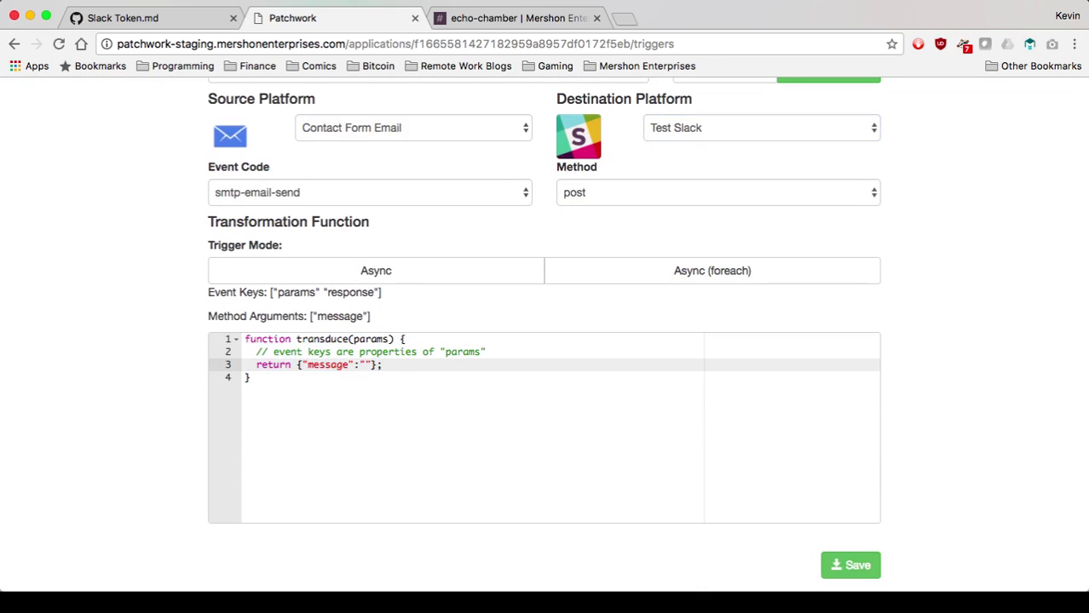
type("Contact email was sent")
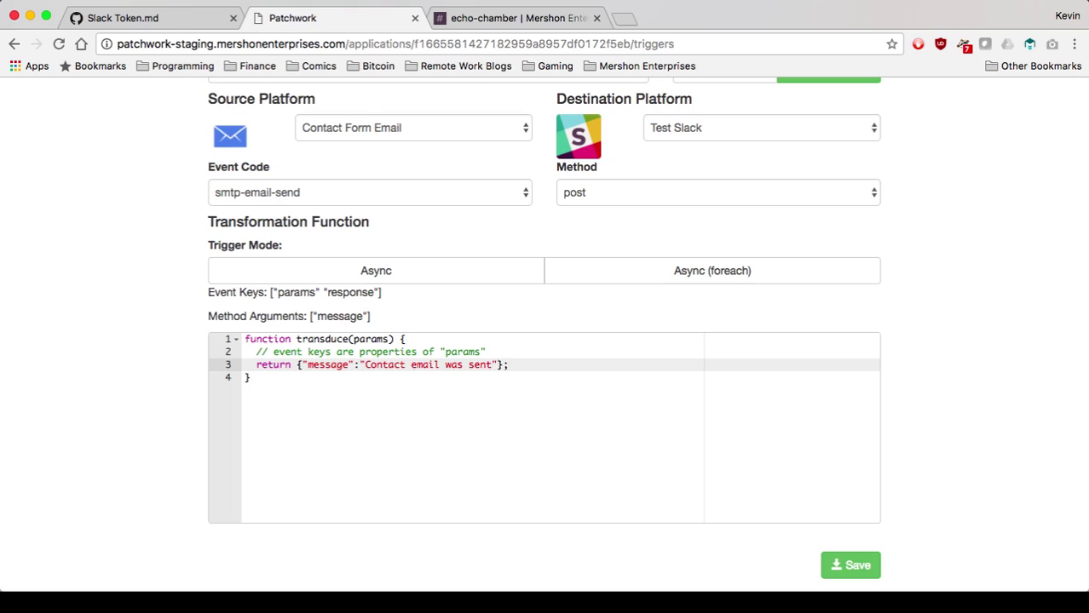
key("Delete")
type("by \" + params.name")
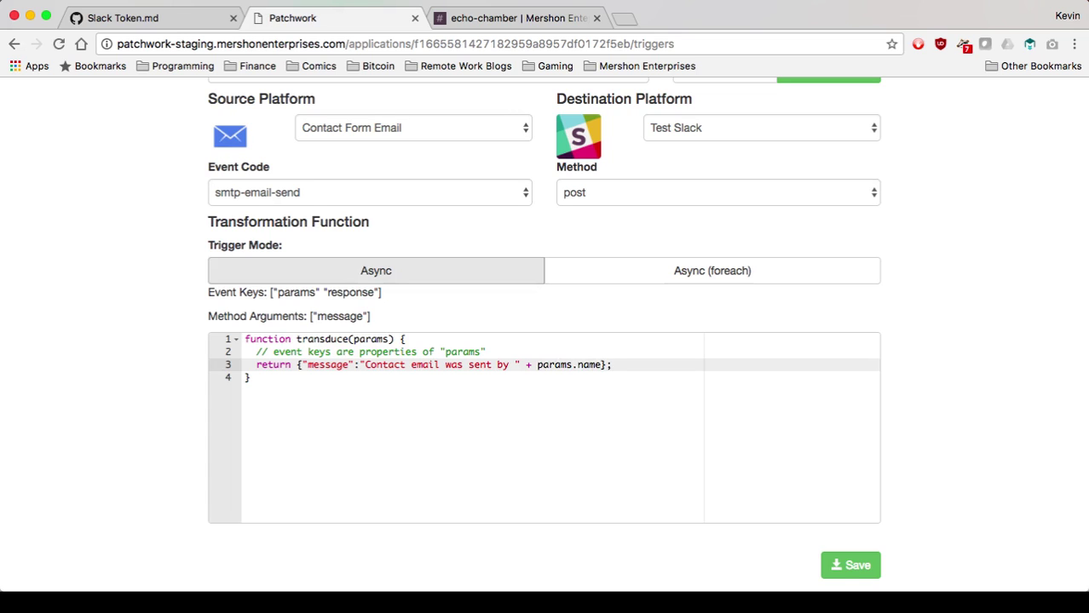
scroll(544, 341, "down", 2)
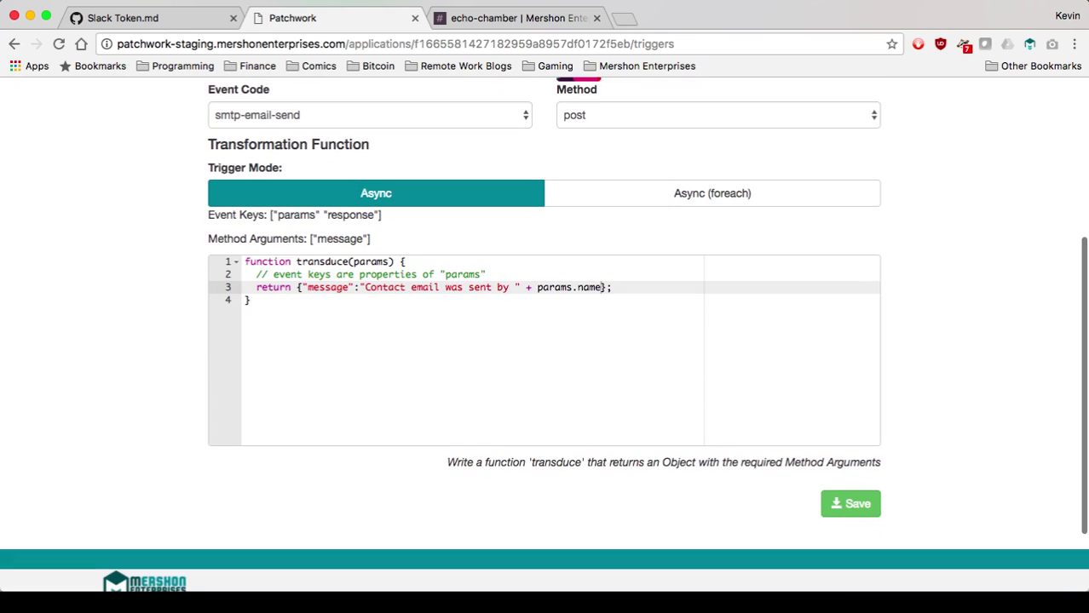
scroll(545, 340, "up", 1)
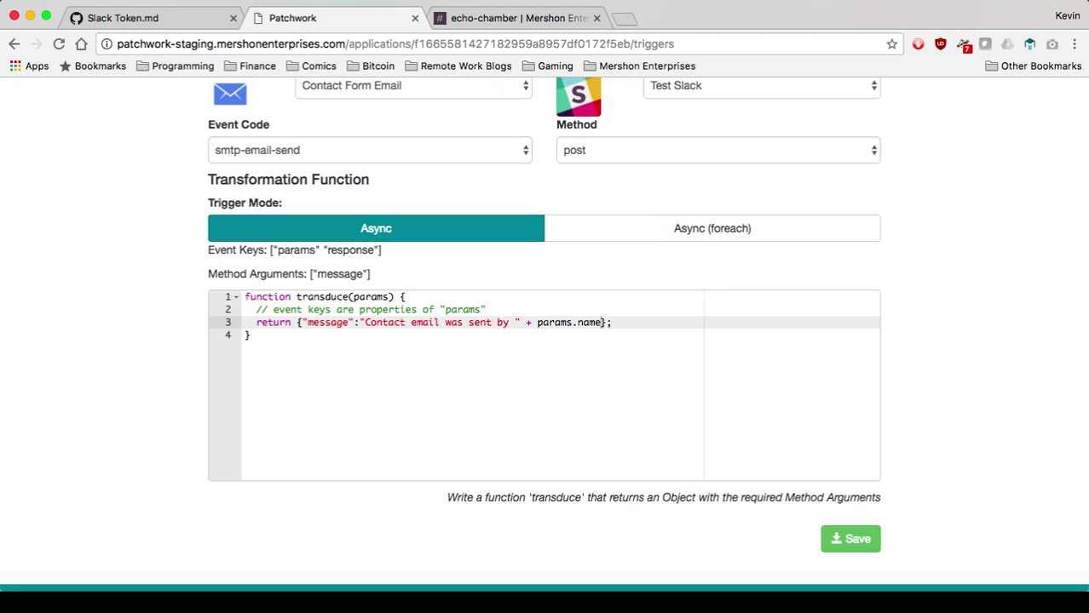
Tidy the return line's spacing and save the trigger.
left_click(360, 322)
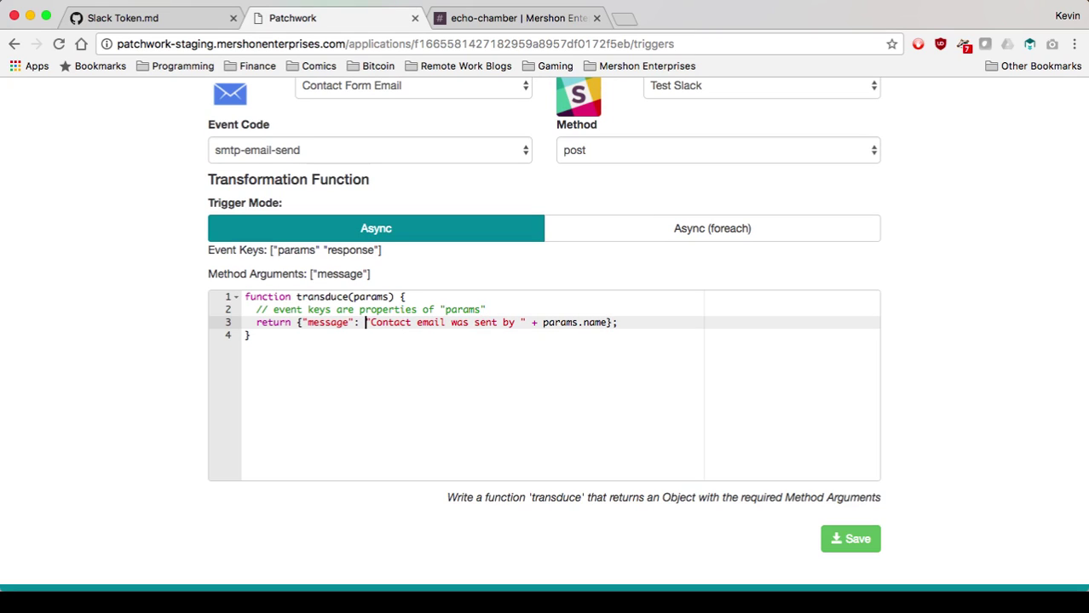
double_click(587, 322)
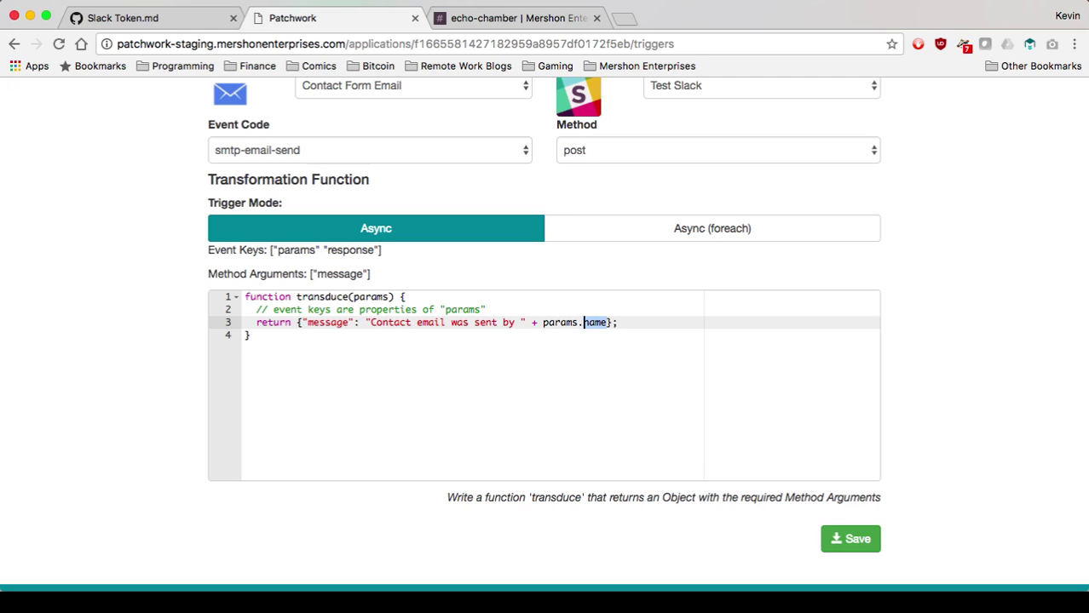
left_click(851, 538)
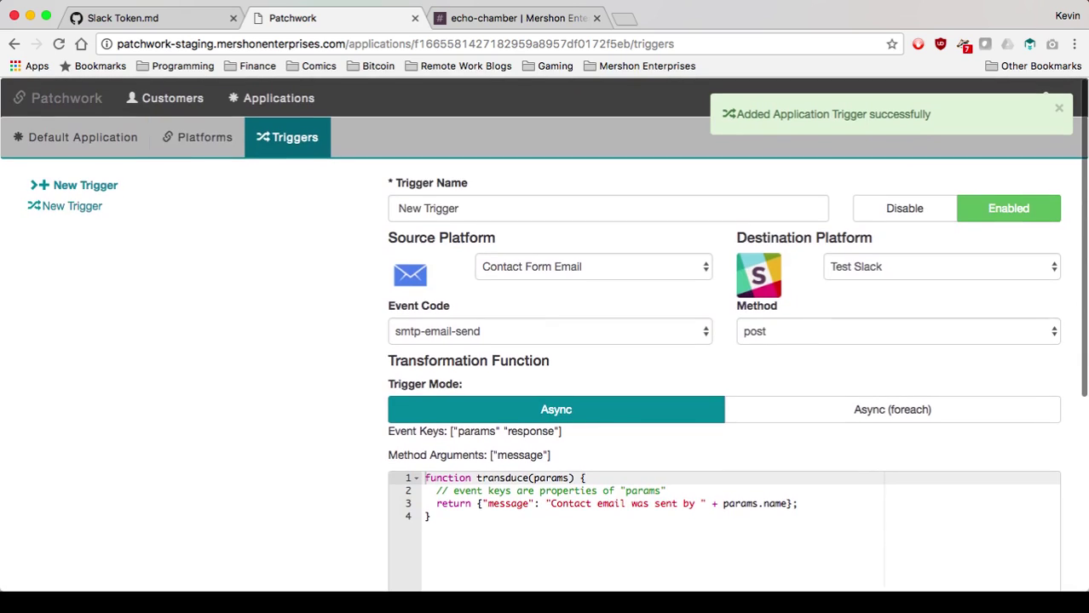
left_click(197, 137)
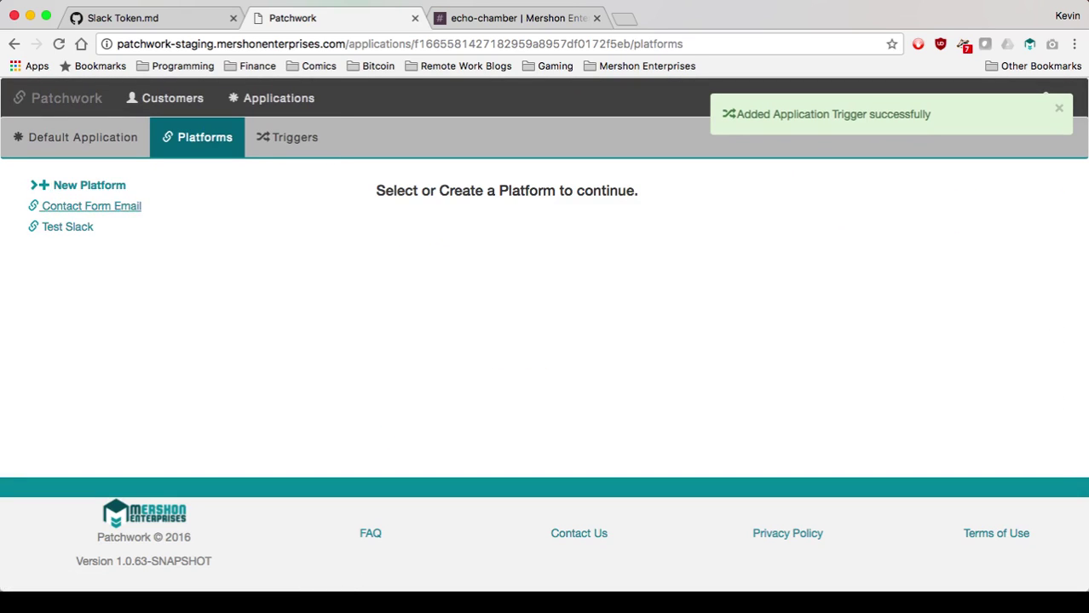
Copy the Contact Form Email send code sample from its Methods and open the developer console.
left_click(92, 206)
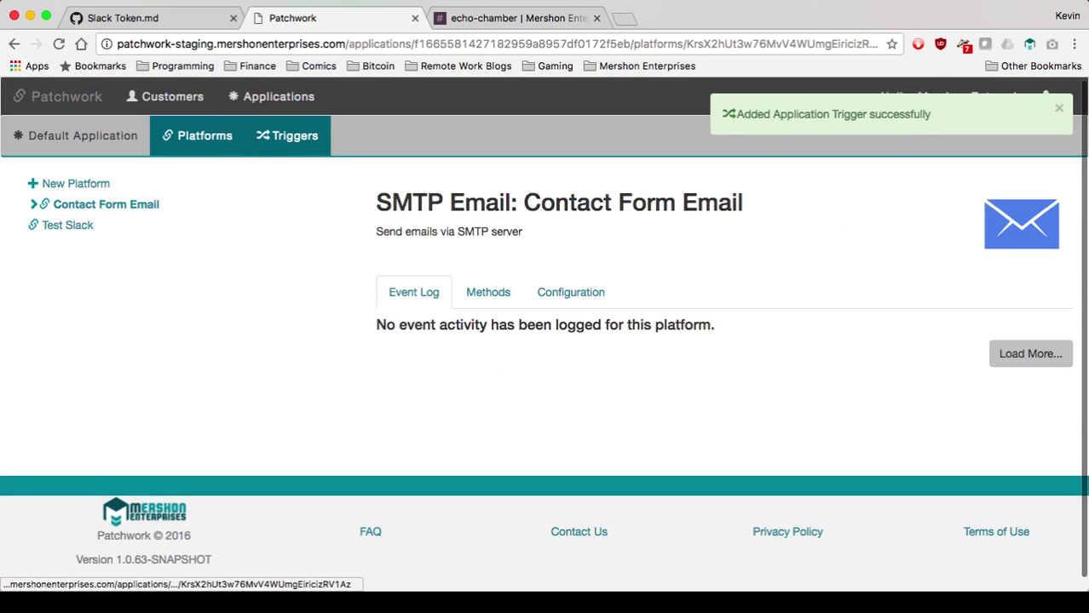
left_click(287, 136)
left_click(197, 135)
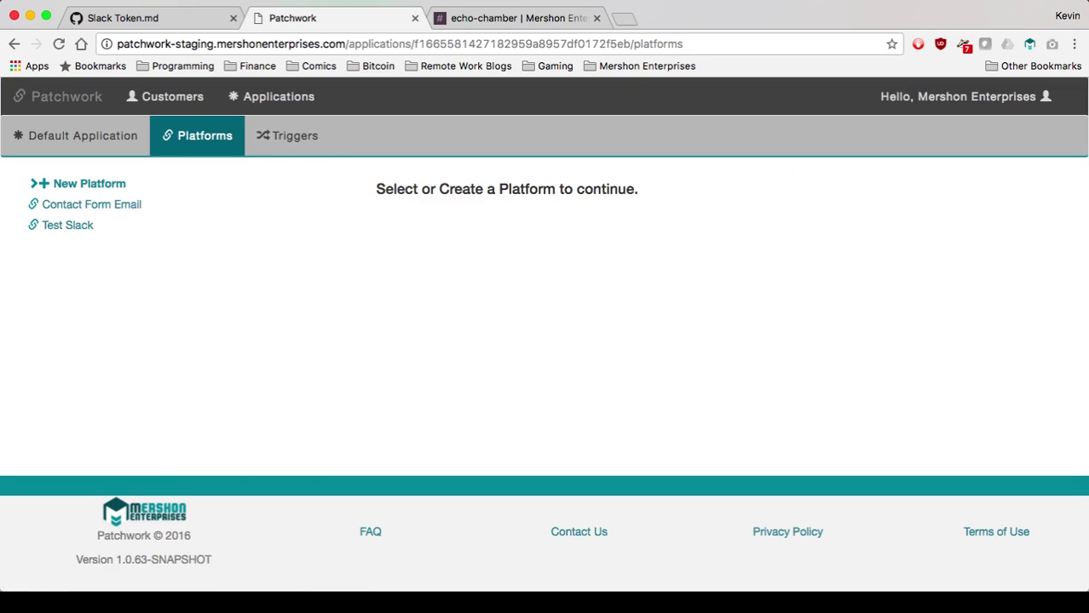
left_click(91, 205)
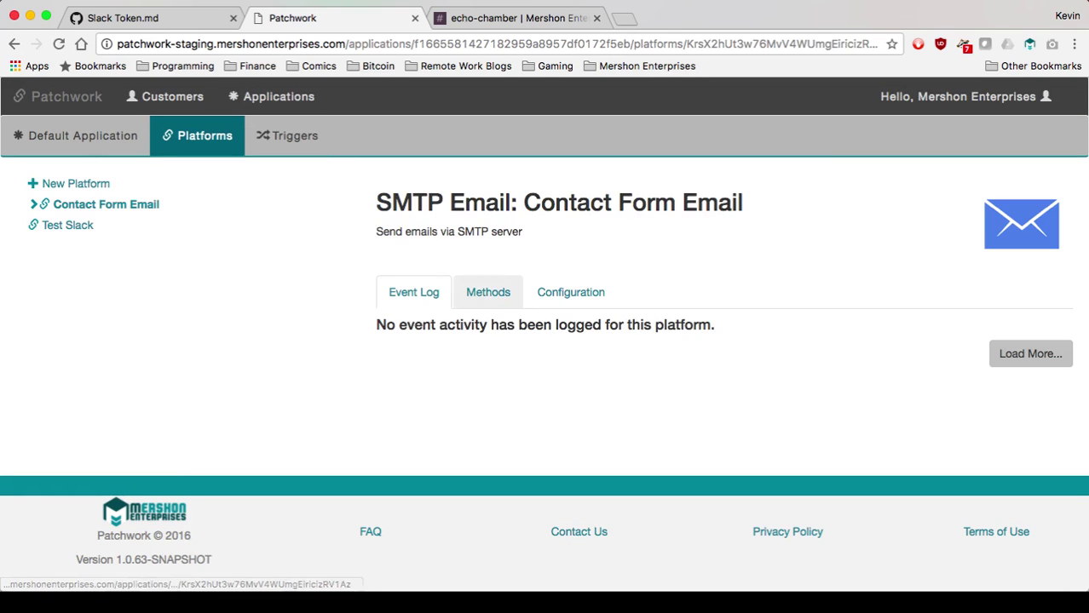
left_click(488, 293)
left_click_drag(678, 509, 384, 435)
key("super+c")
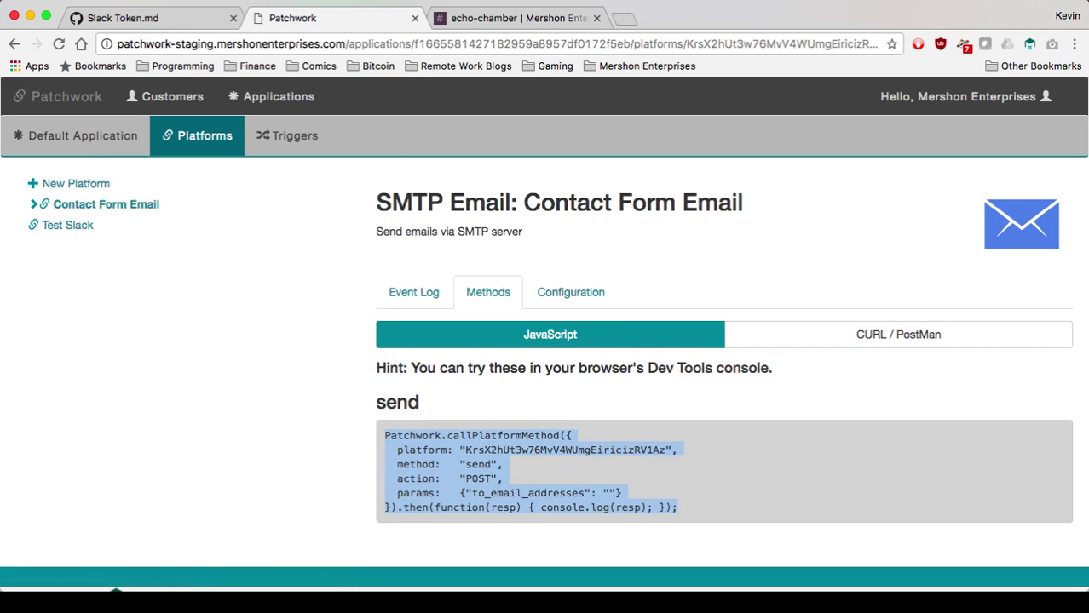
key("super+alt+j")
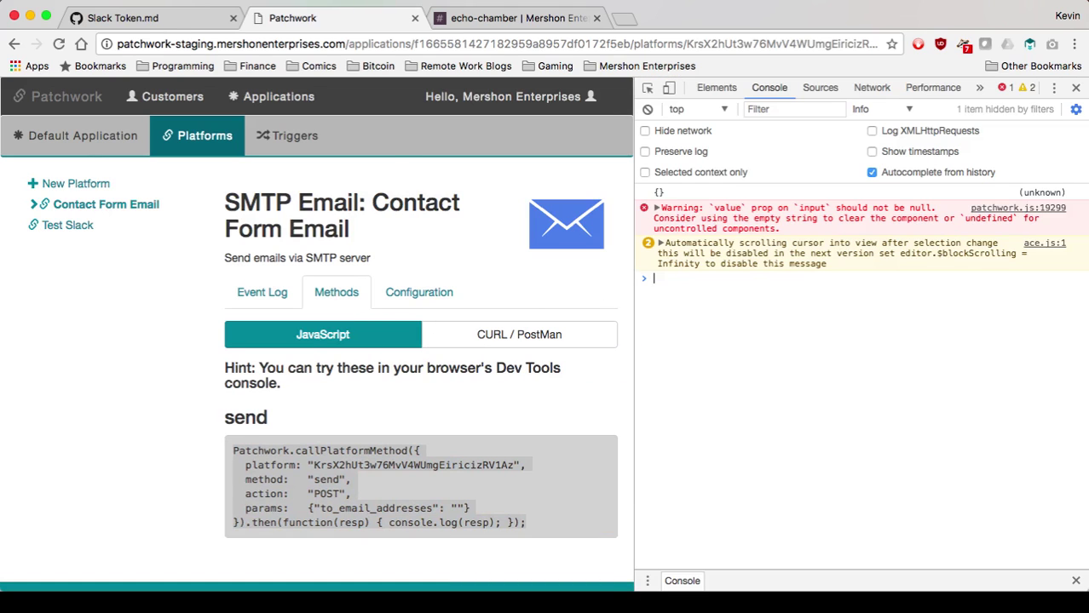
Paste the send sample into a cleared console and fill in the recipient email address.
left_click(648, 109)
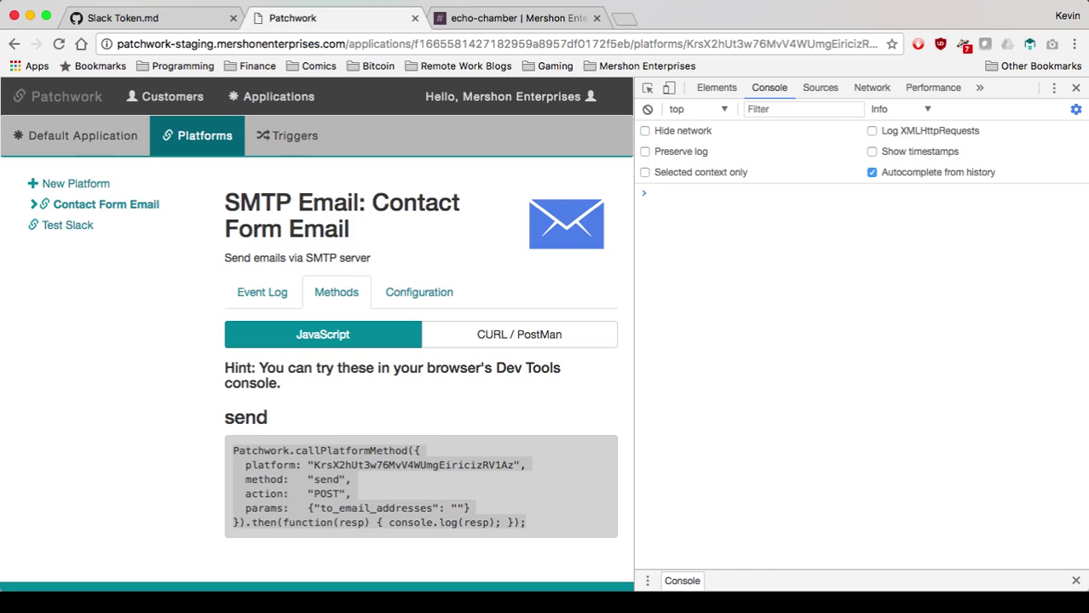
key("super+v")
left_click(849, 234)
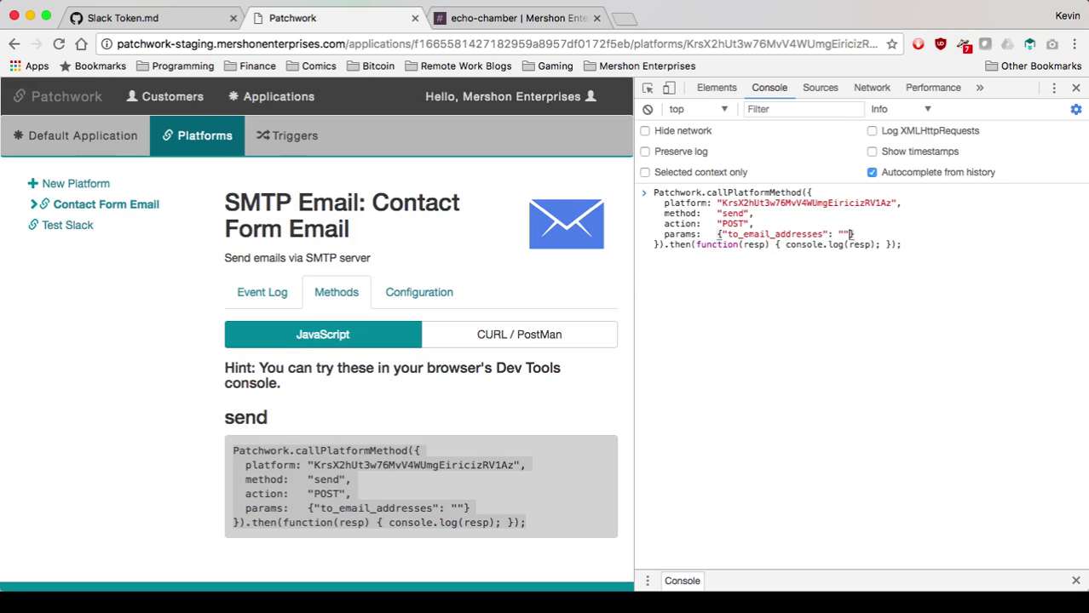
key("Left")
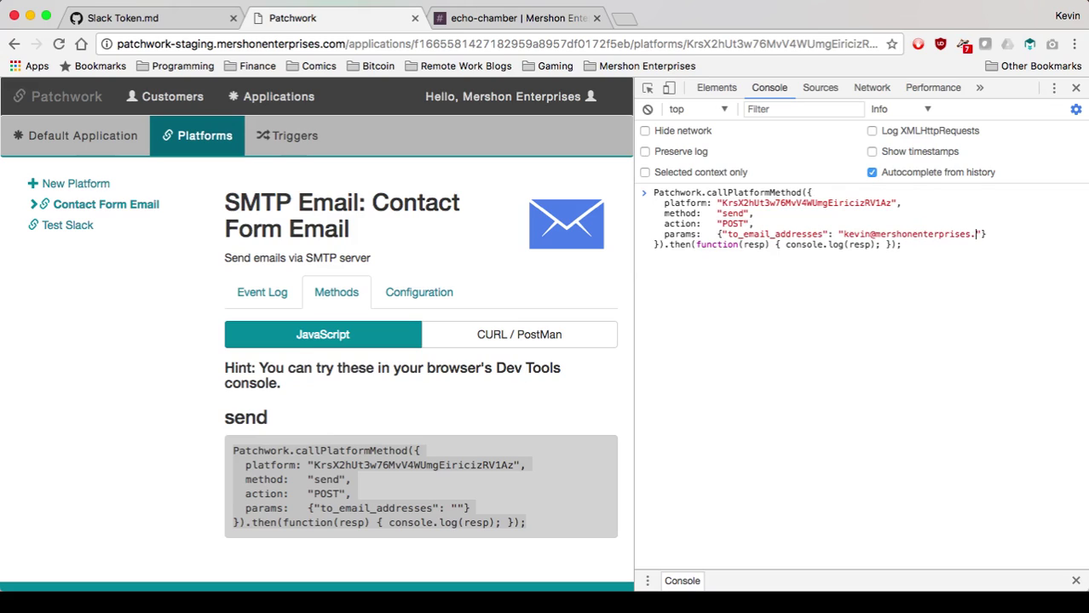
key("Right")
Add the sender's name and message 'Hello!', then run the send command.
key("Right")
type(", ")
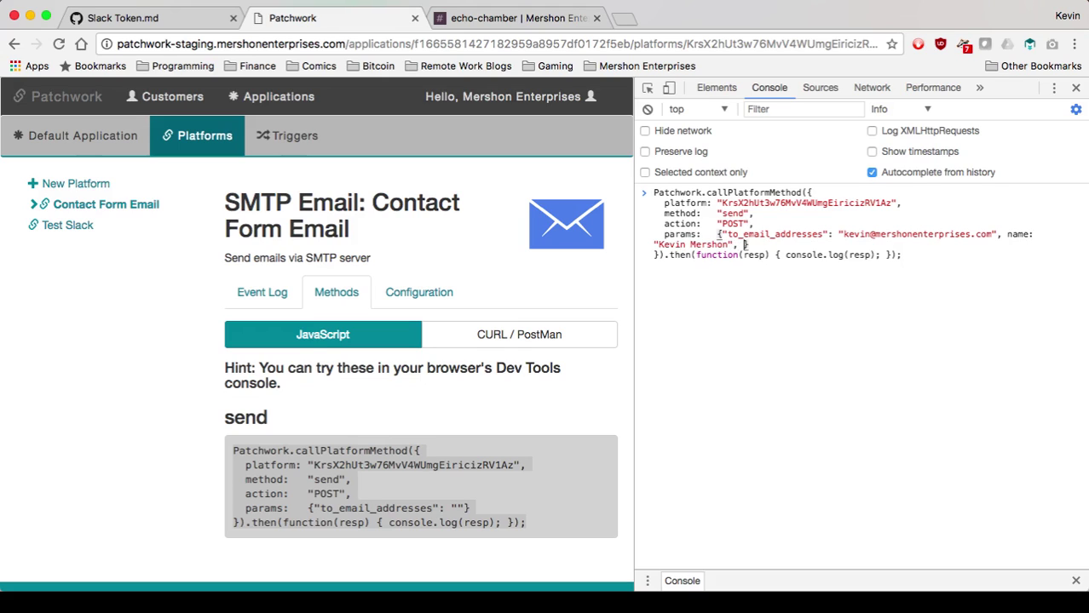
type("message: \"Hello")
key("Right")
key("Left")
type("!")
key("Right")
key("Return")
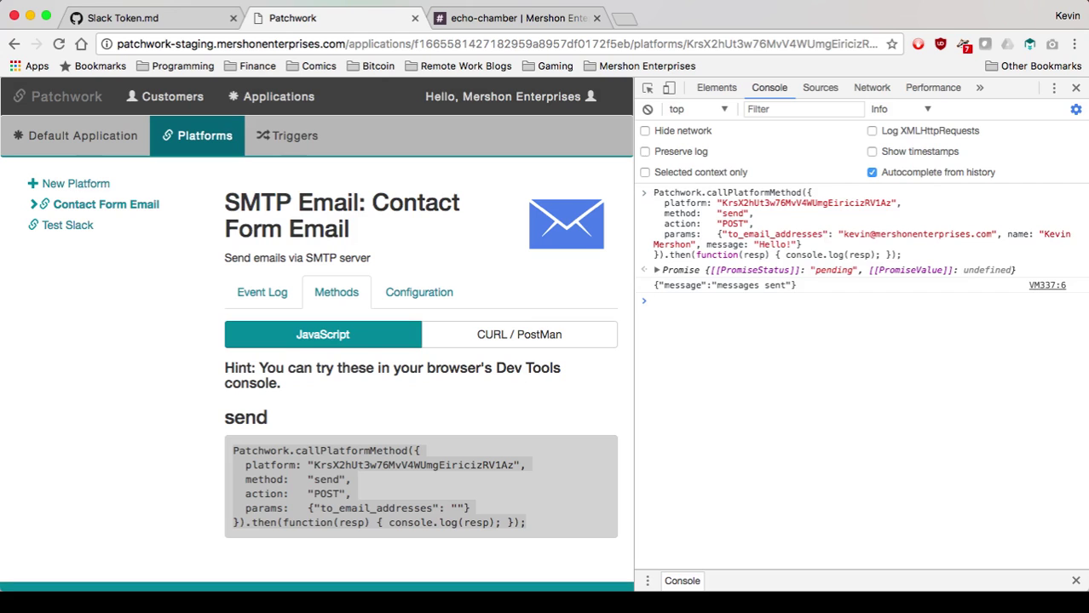
Confirm the notification arrived in Slack, then open the Test Slack platform.
left_click(1076, 87)
key("ctrl+Tab")
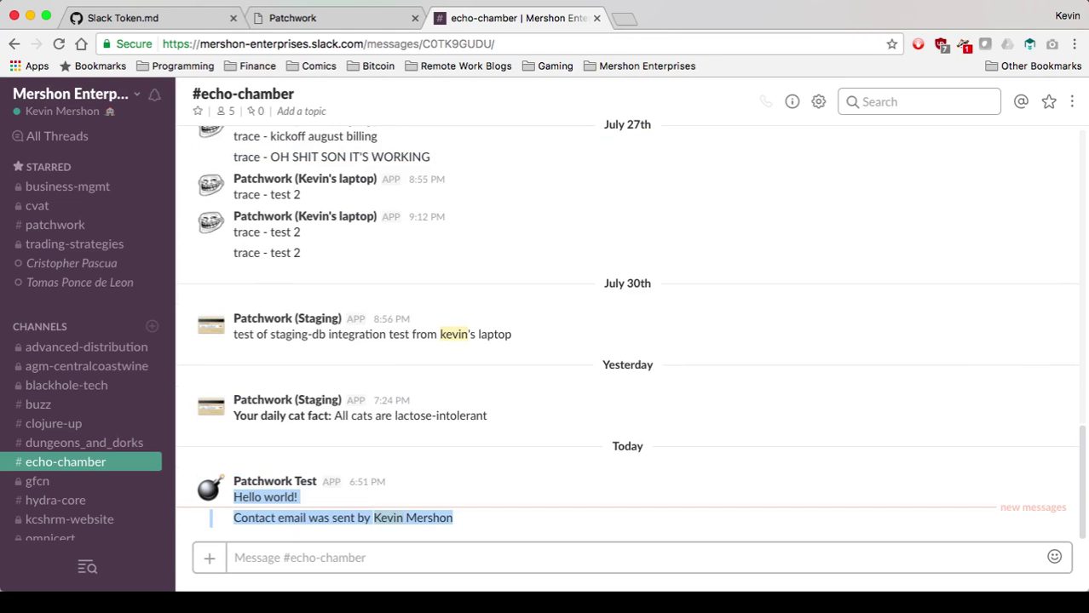
key("ctrl+shift+Tab")
left_click(68, 225)
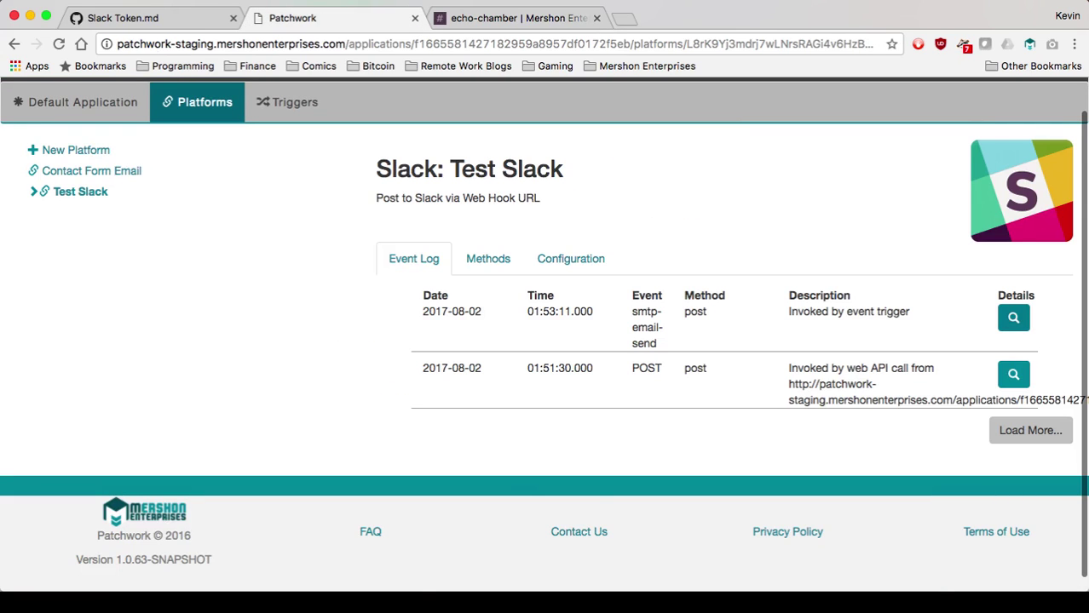
Expand the smtp-email-send event details to confirm SUCCESS status and the 'messages sent' response.
left_click(1013, 318)
scroll(1013, 317, "down", 5)
scroll(762, 334, "down", 5)
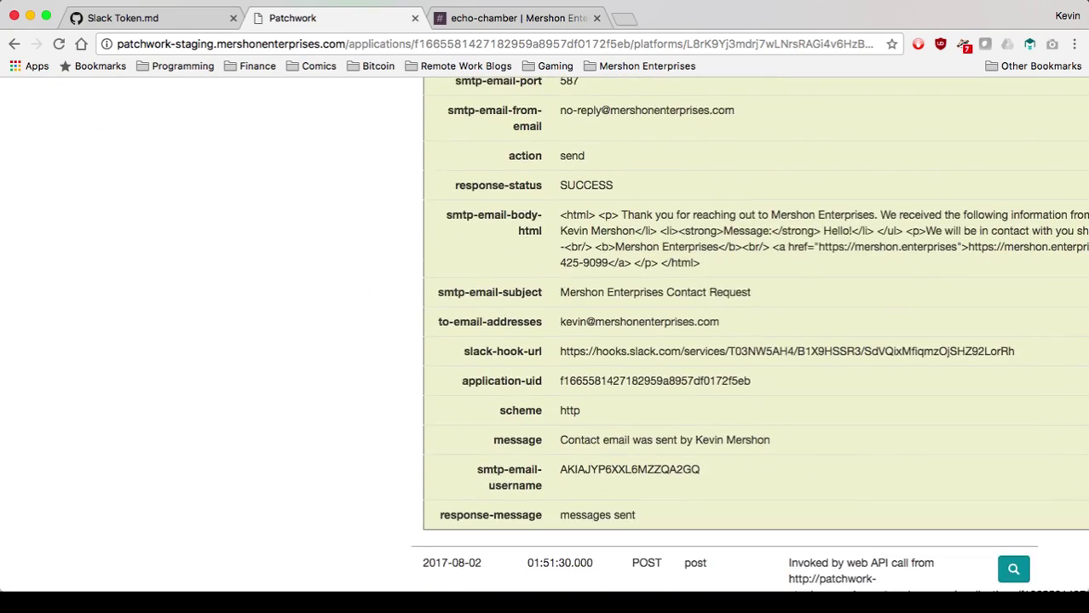
scroll(756, 332, "up", 10)
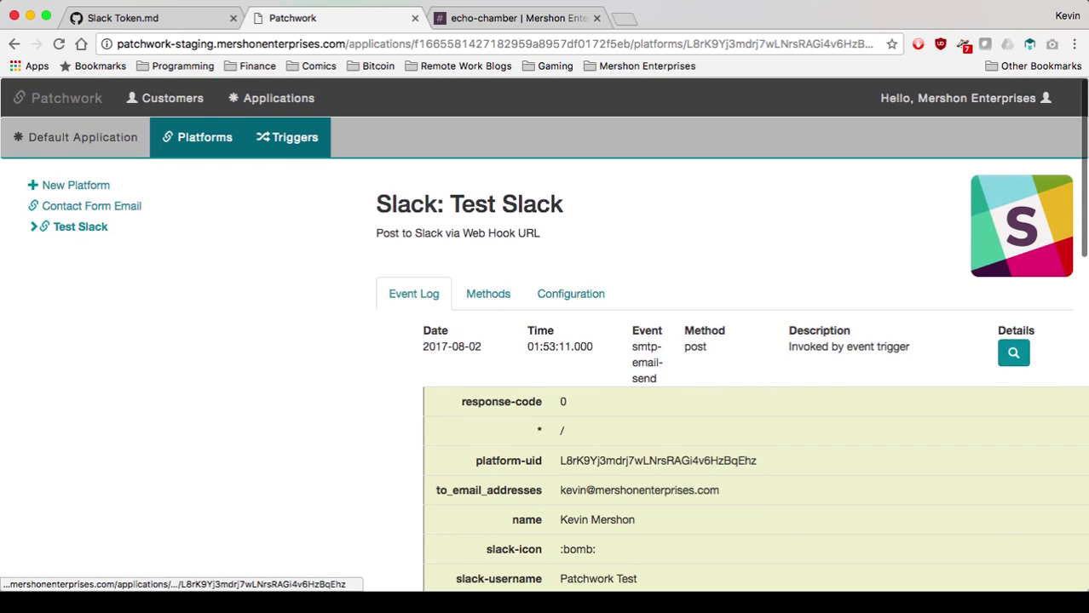
left_click(287, 138)
Reopen New Trigger and review its transform returning "Contact email was sent by " + params.name.
left_click(71, 206)
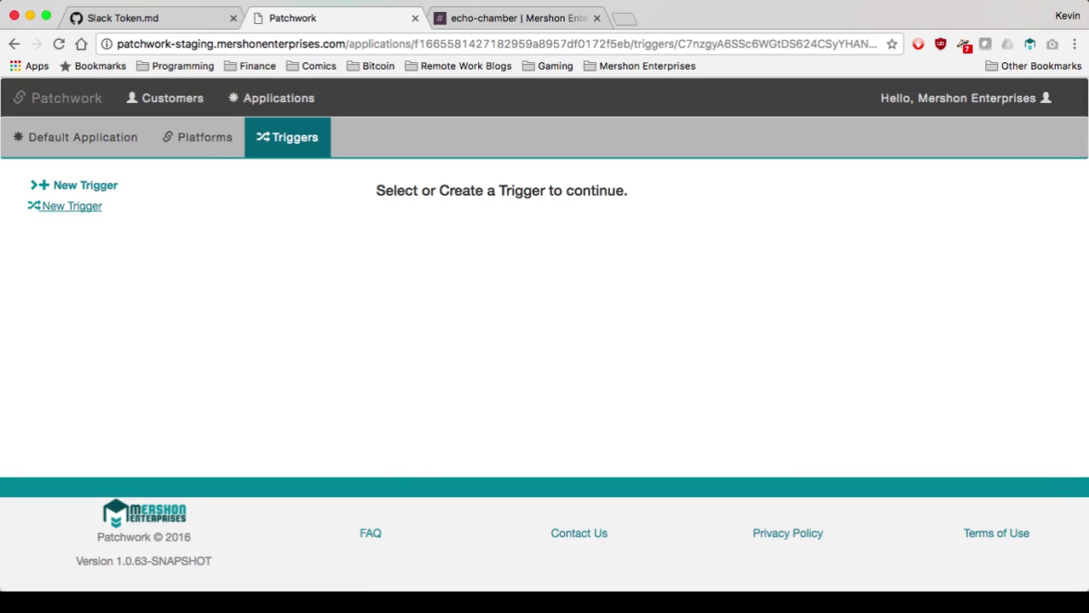
scroll(546, 341, "down", 3)
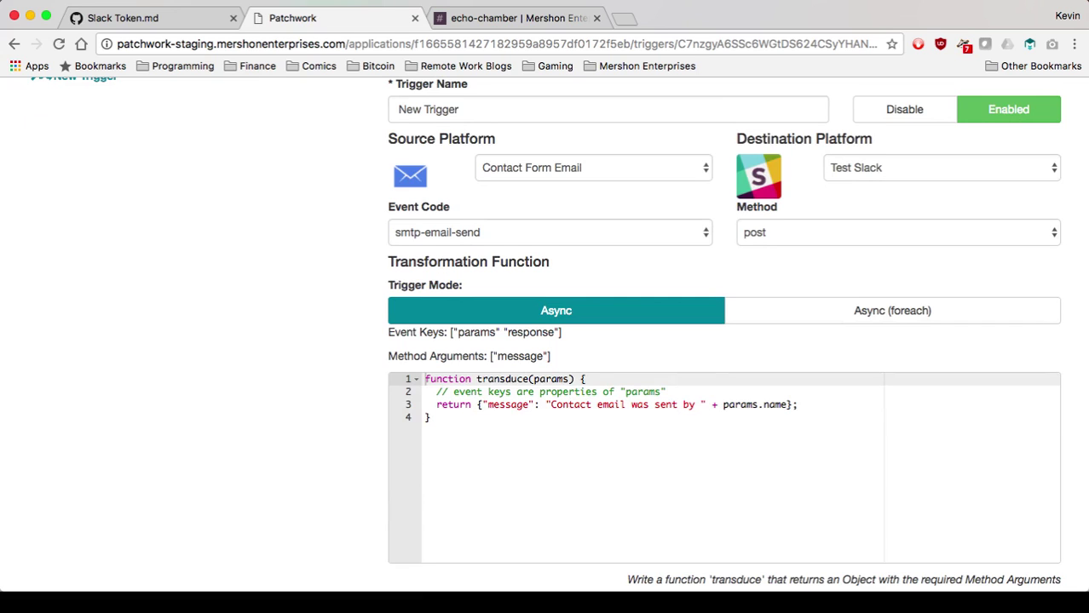
scroll(724, 340, "down", 5)
mouse_move(489, 588)
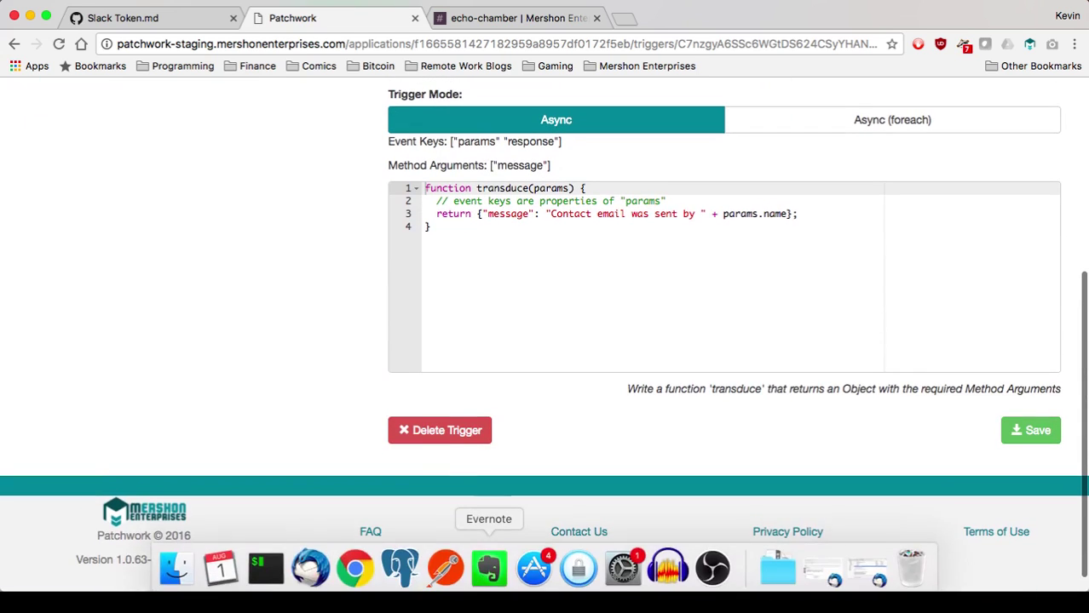